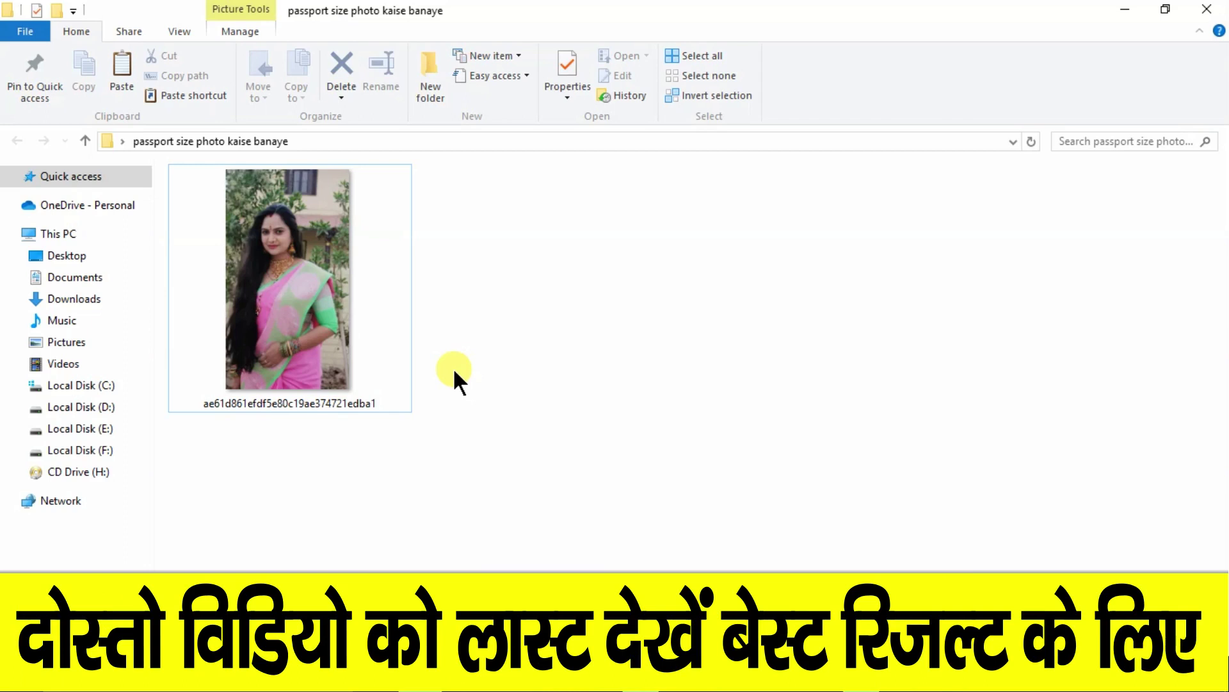
- Drag the woman's portrait from the 'passport size photo kaise banaye' folder into Photoshop
click(294, 260)
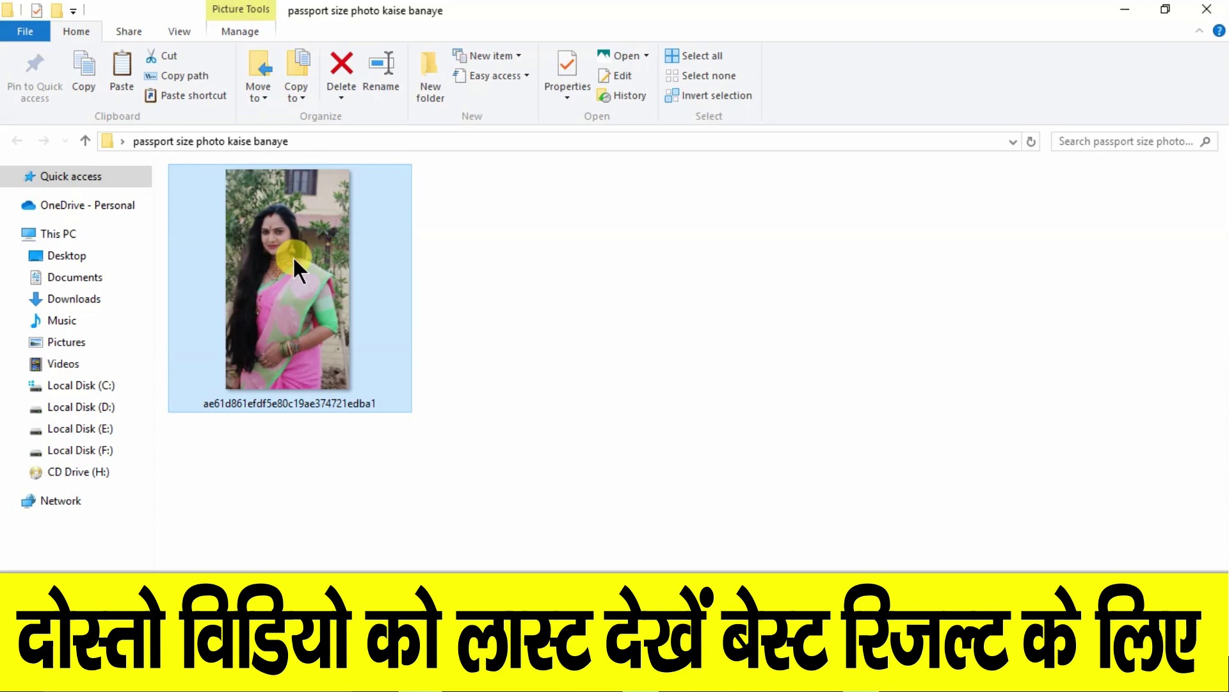
mouse_move(323, 279)
mouse_down()
mouse_move(909, 688)
mouse_move(640, 390)
mouse_up()
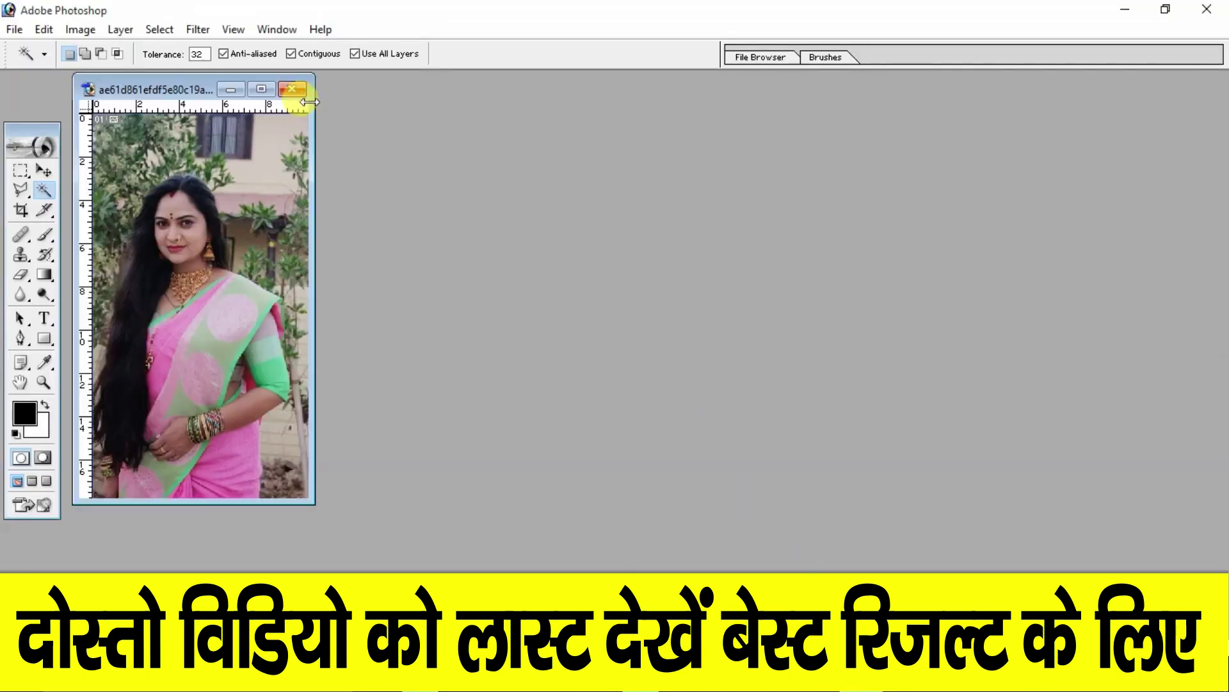
- Maximize the portrait's document window and zoom in and out to inspect it
click(260, 89)
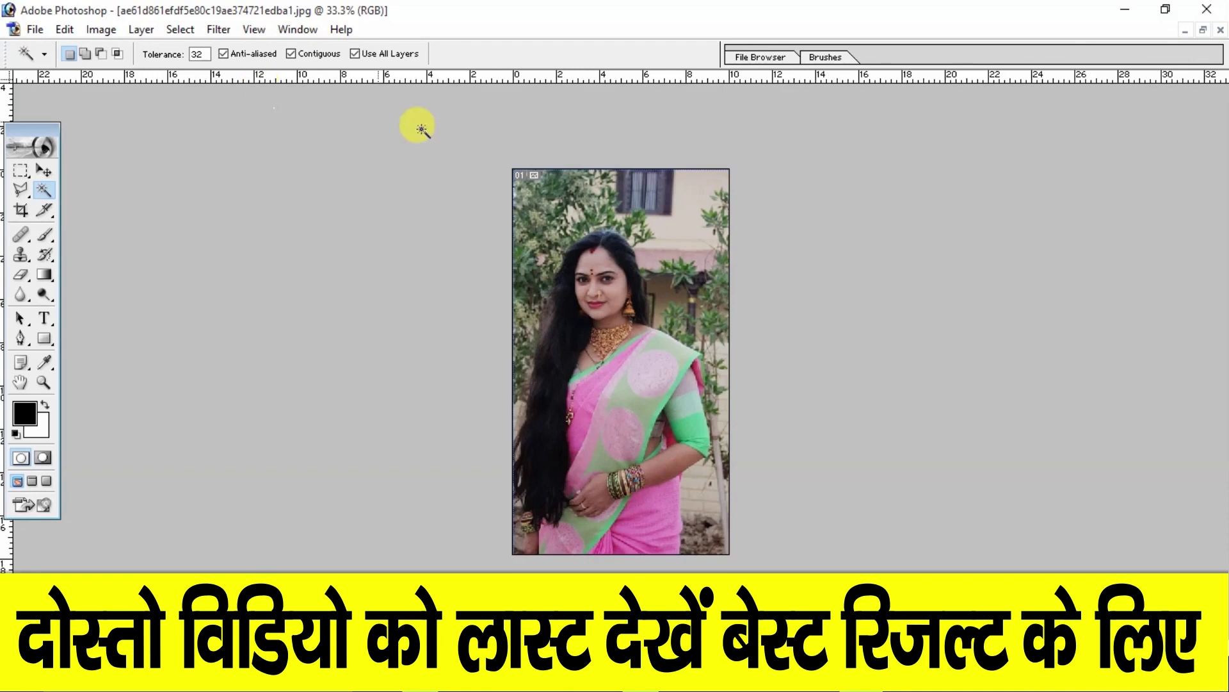
key(ctrl+0)
key(ctrl+plus)
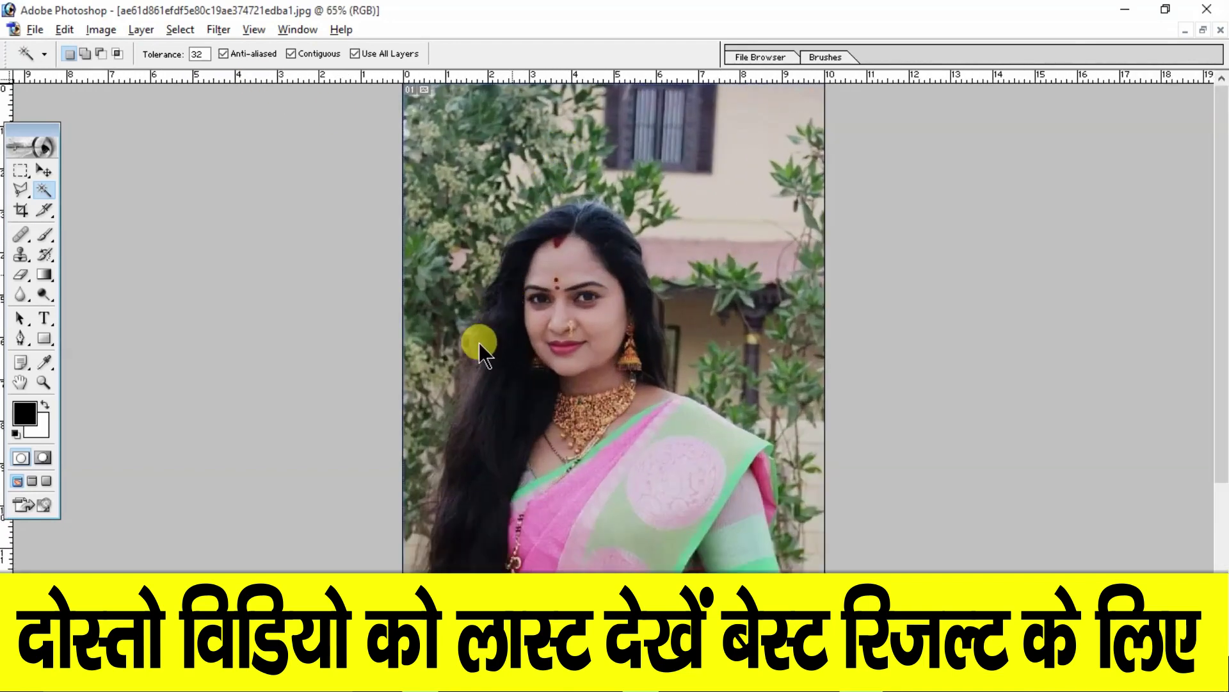
key(ctrl+minus)
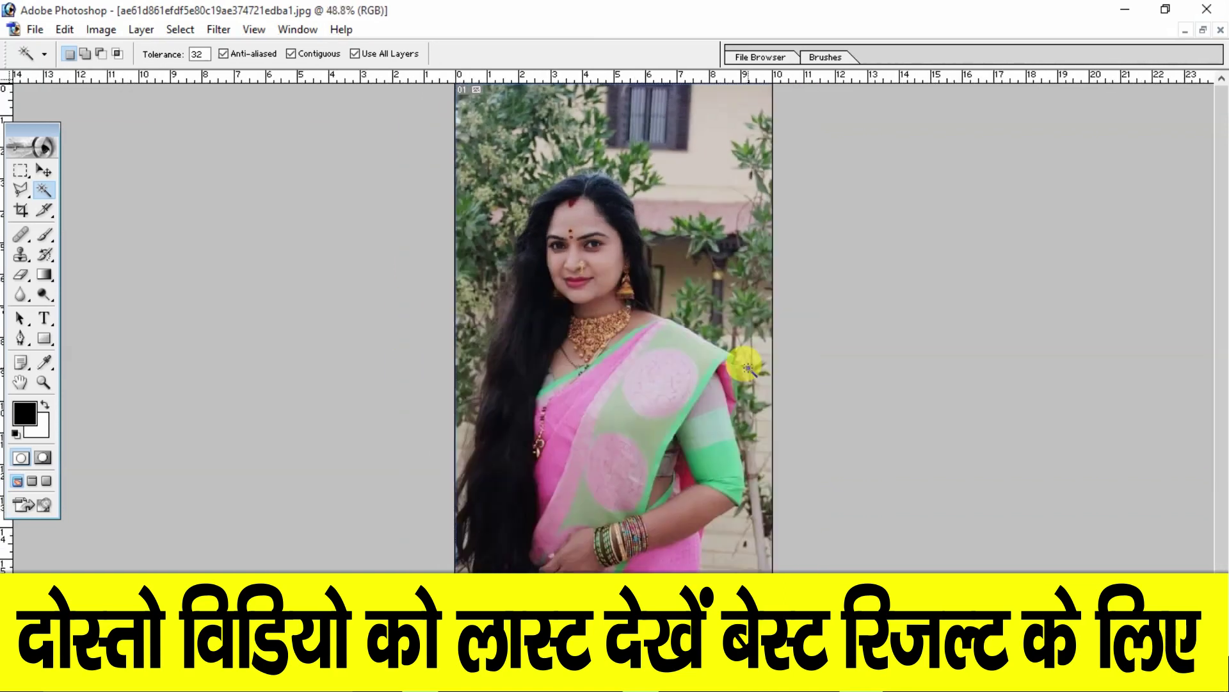
key(ctrl+minus)
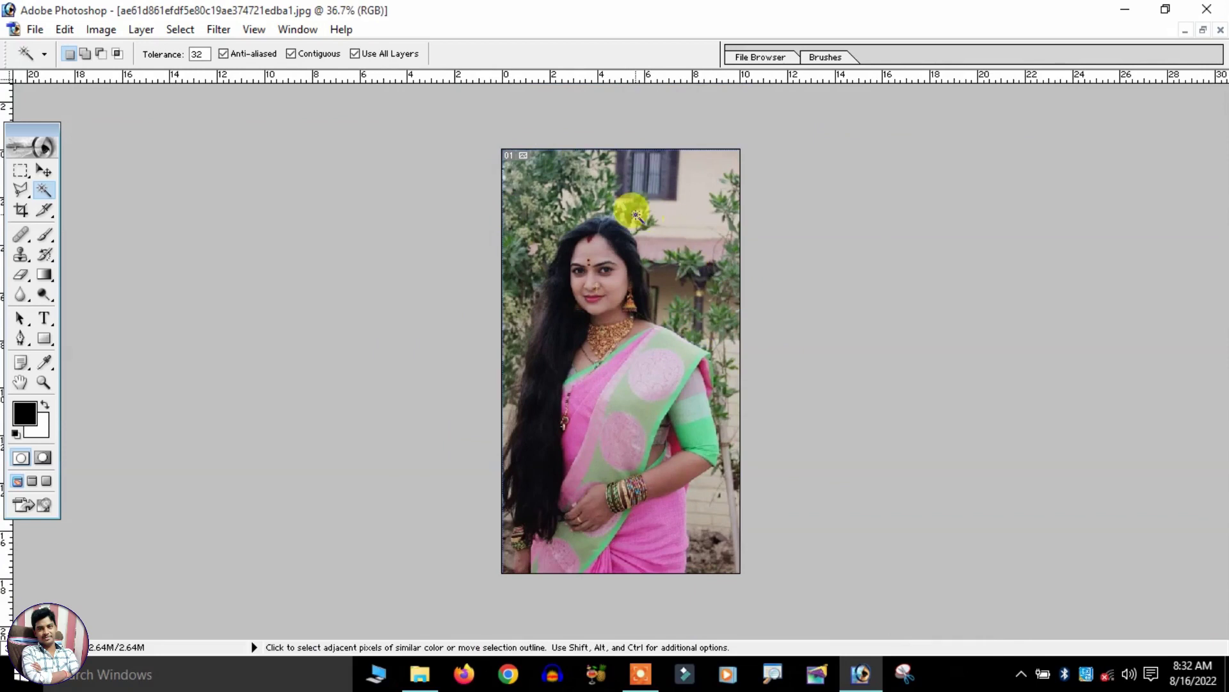
alt+scroll(666, 298, up, 1)
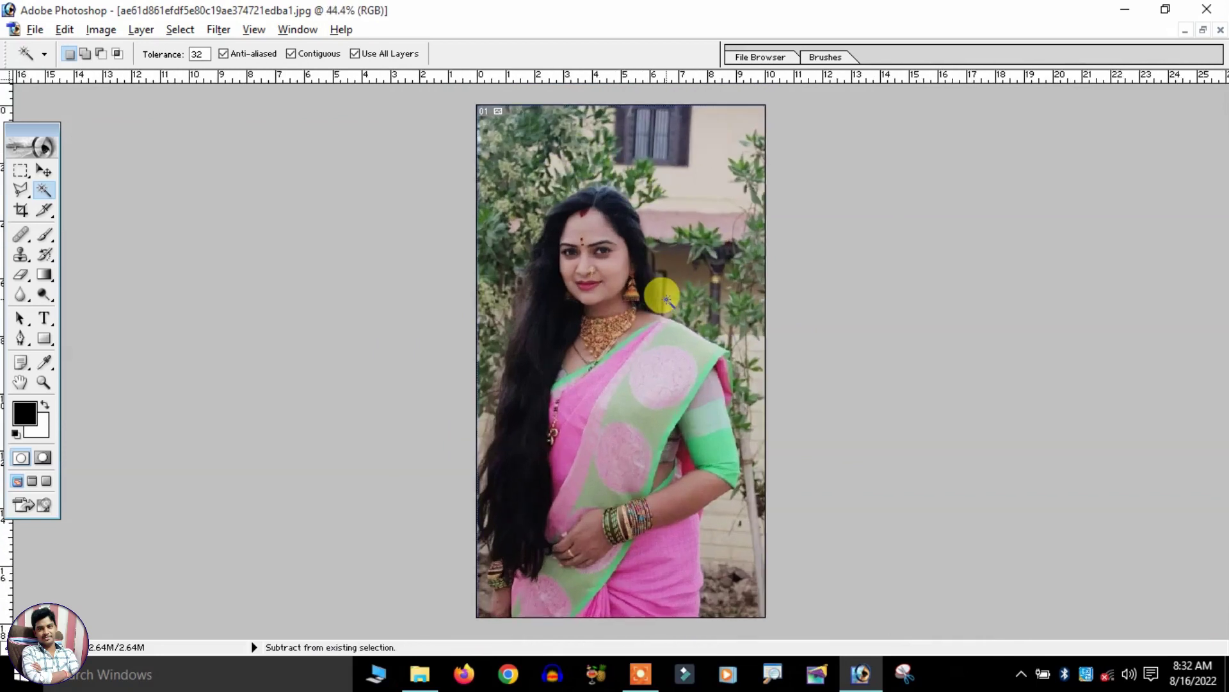
alt+scroll(666, 299, up, 1)
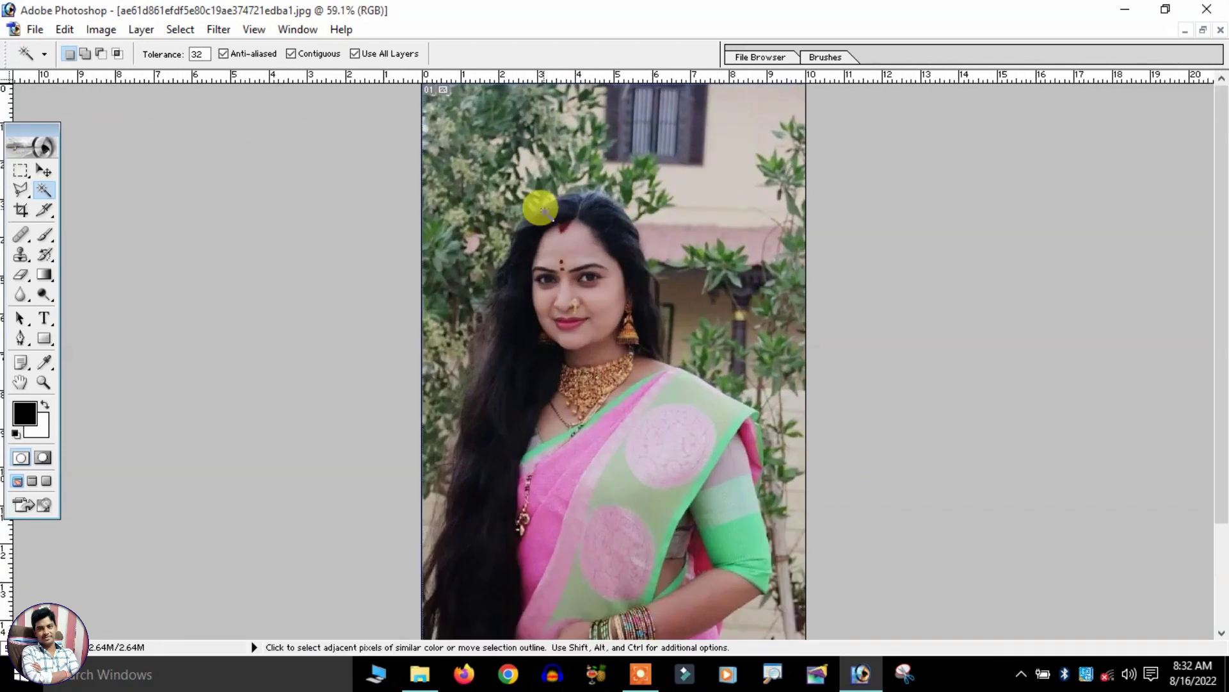
alt+scroll(561, 254, down, 1)
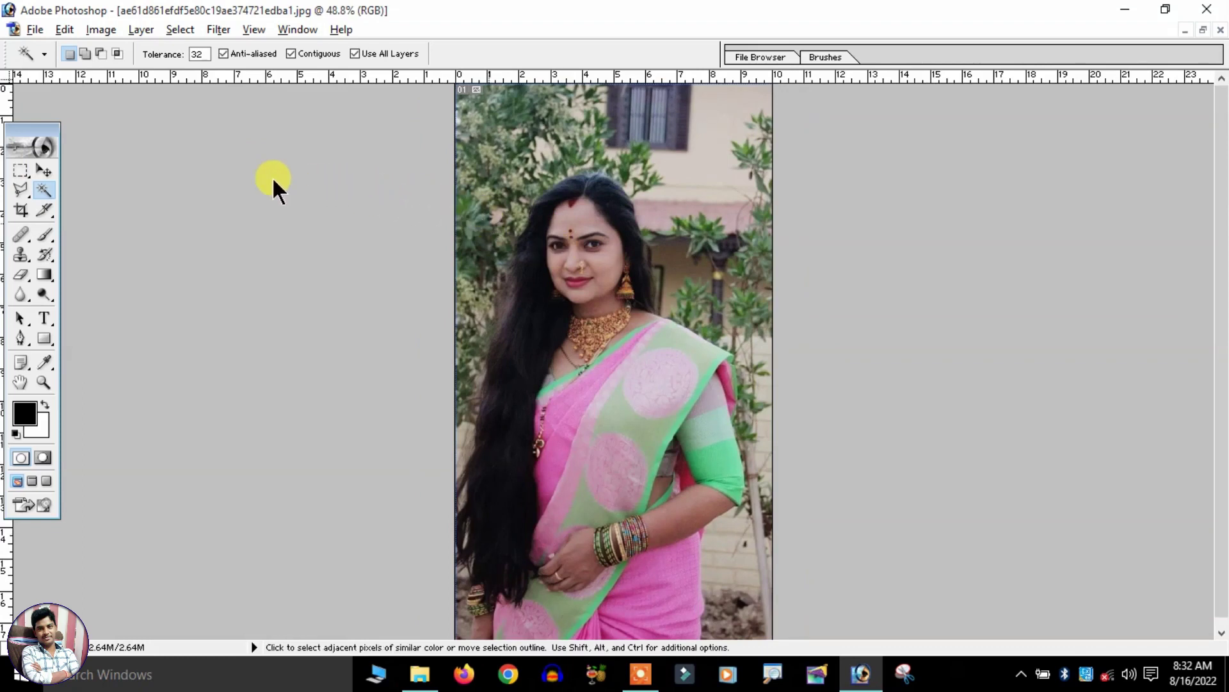
- Crop the portrait to 2 × 2.3 in at 300 px/in, centred on her face and shoulders
click(23, 210)
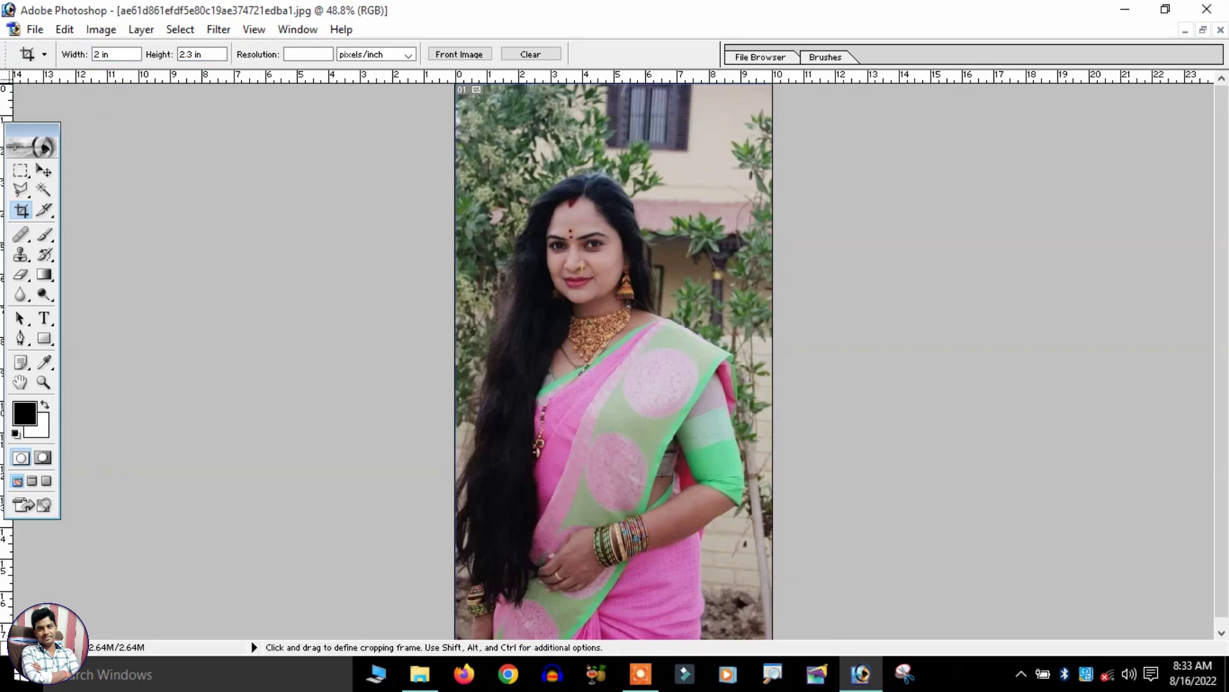
text(300)
mouse_move(456, 172)
mouse_down()
mouse_move(769, 590)
mouse_move(748, 498)
mouse_up()
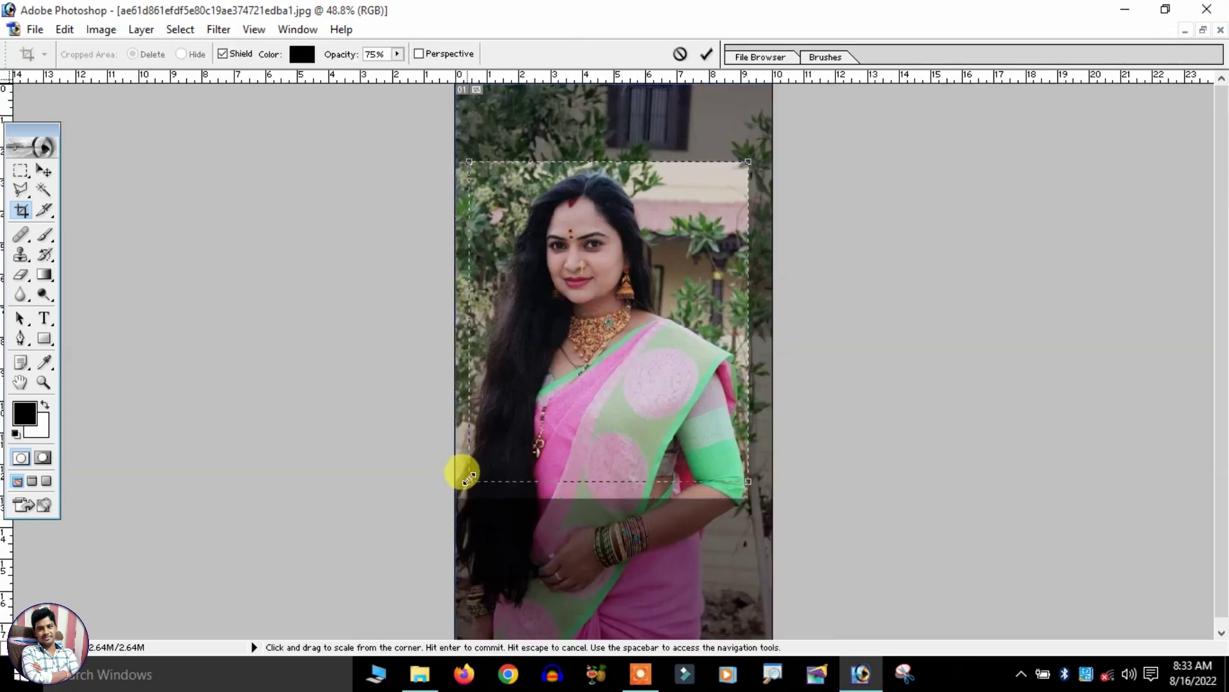
drag(459, 497, 470, 466)
drag(667, 313, 662, 317)
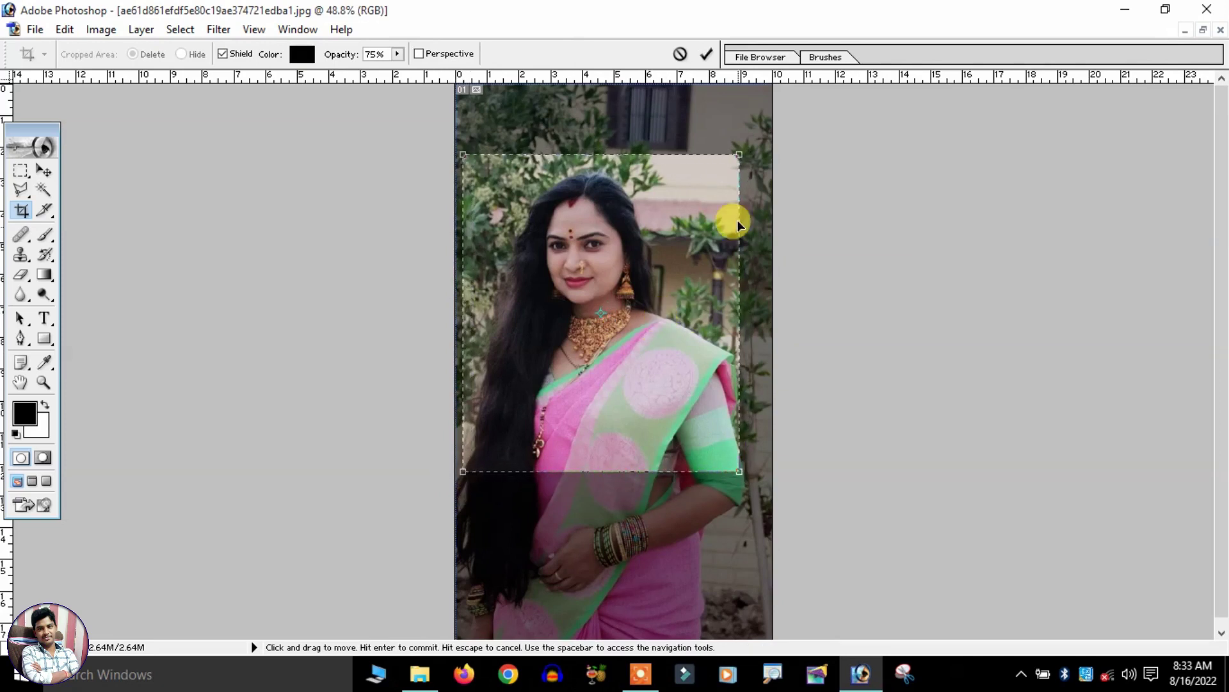
drag(739, 155, 722, 175)
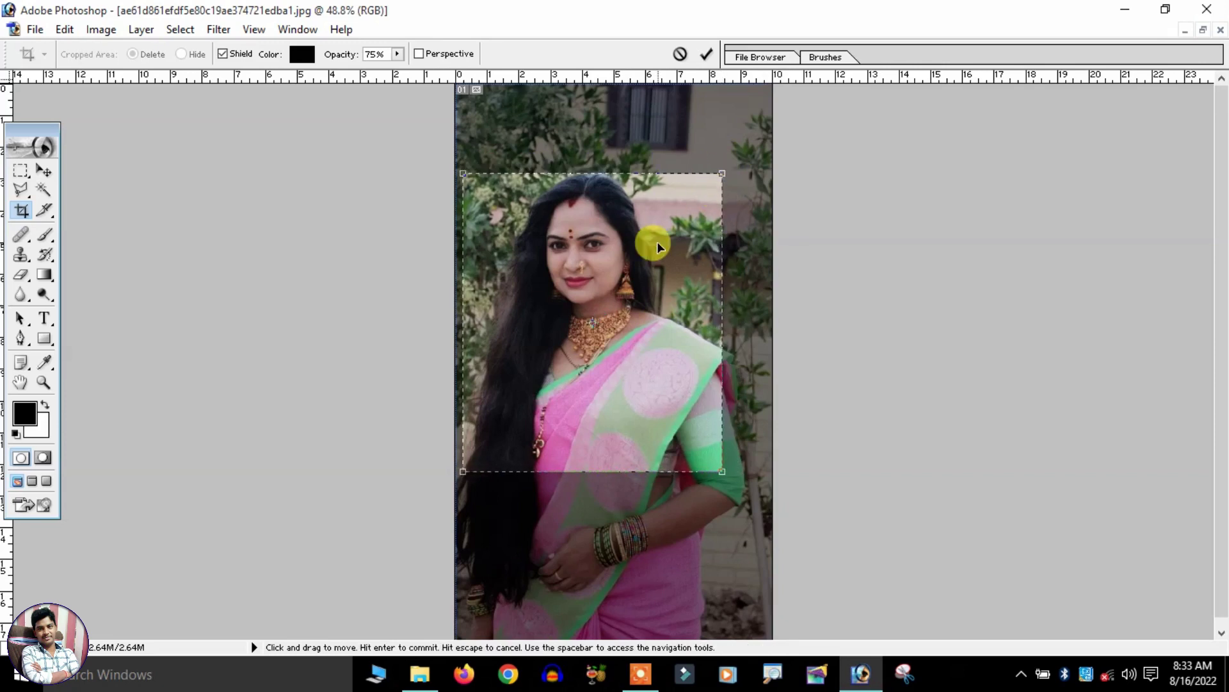
drag(658, 231, 662, 211)
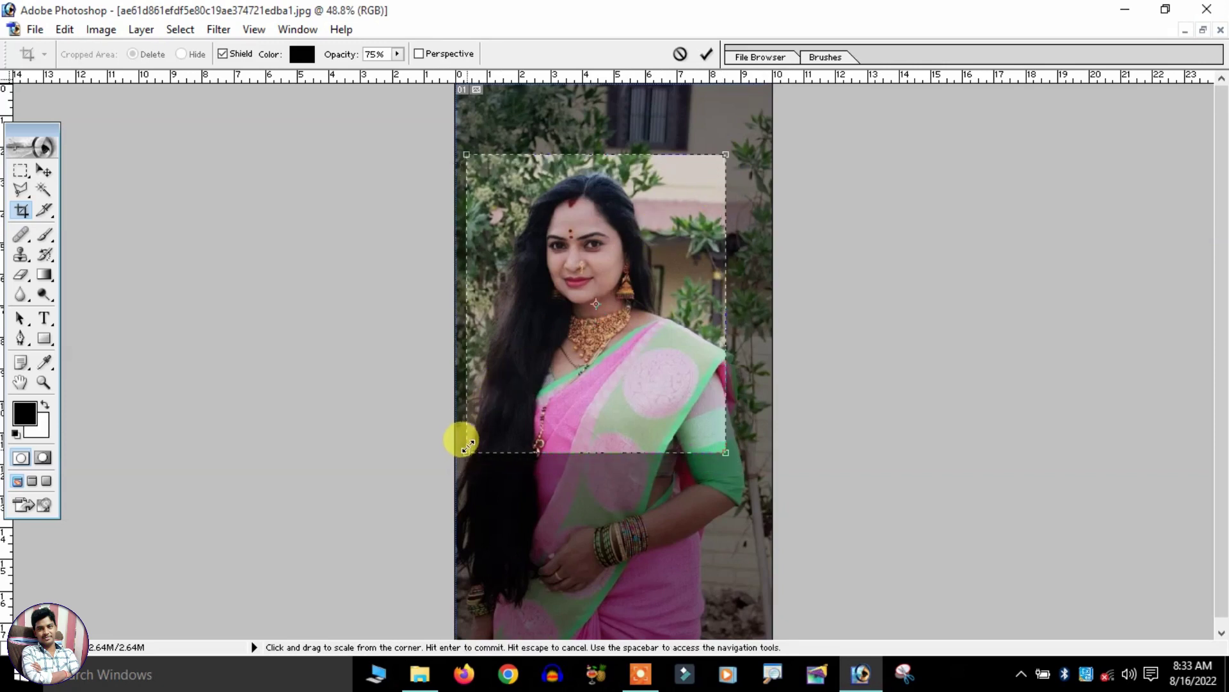
drag(466, 451, 479, 436)
drag(717, 435, 704, 421)
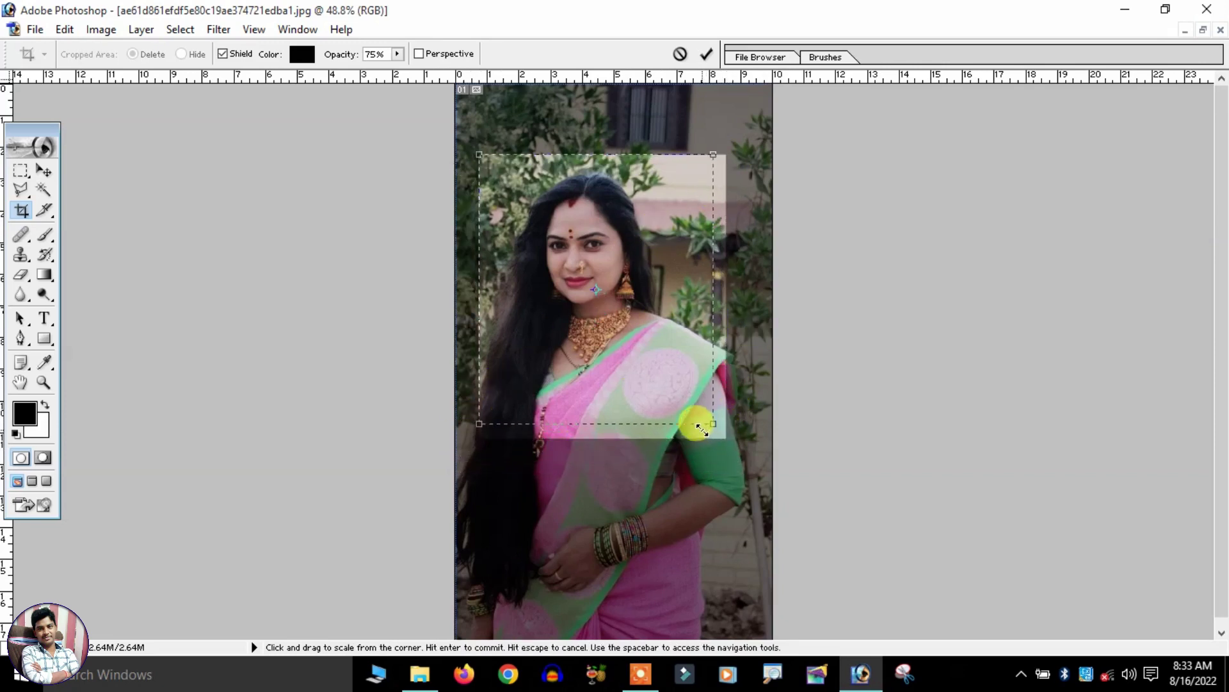
drag(655, 331, 652, 328)
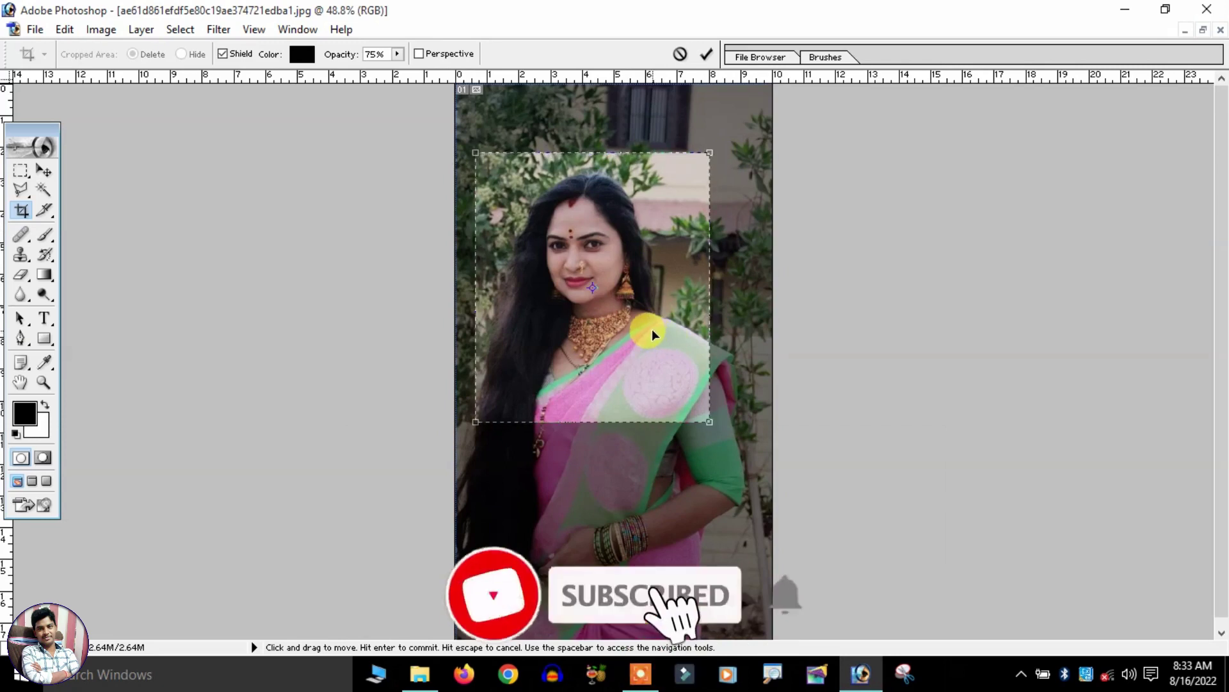
key(Return)
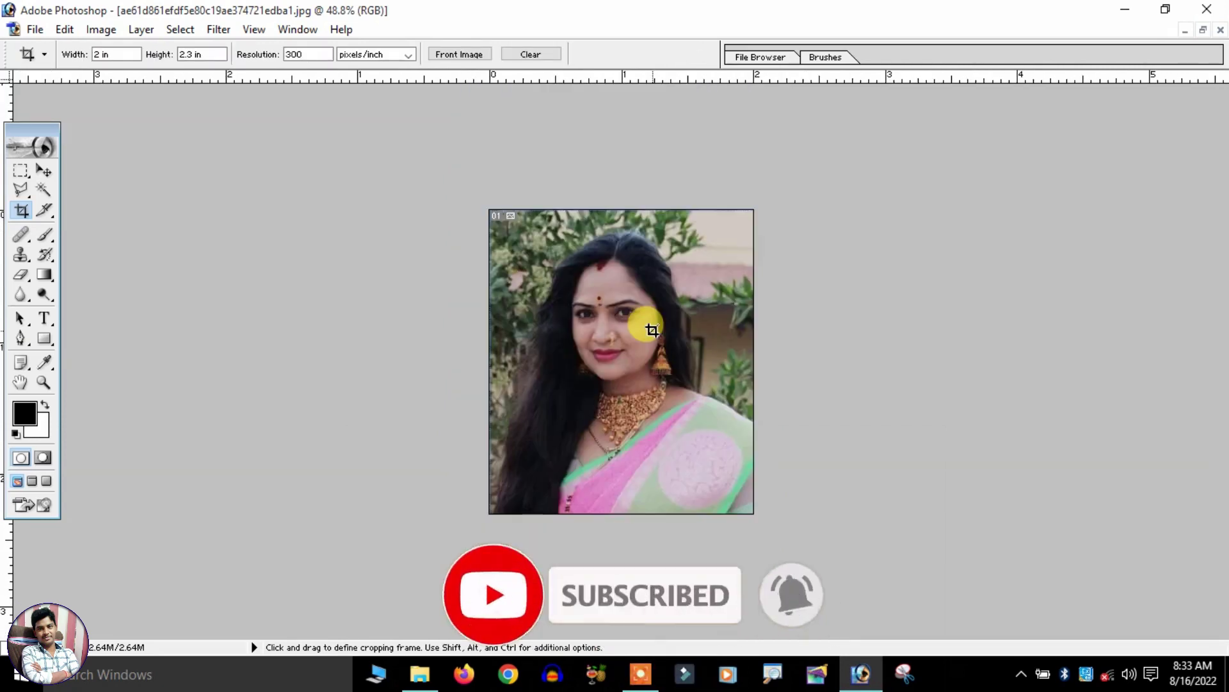
- Fit the cropped photo on screen and switch to the Polygonal Lasso tool
key(ctrl+0)
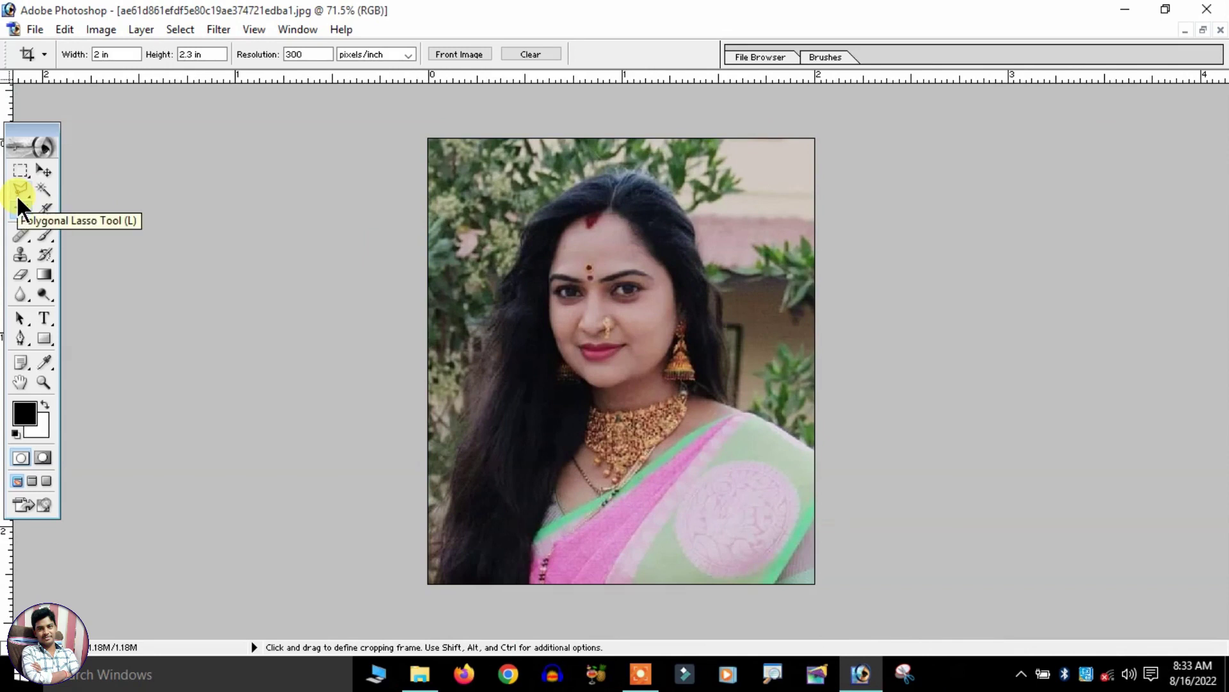
drag(20, 188, 79, 209)
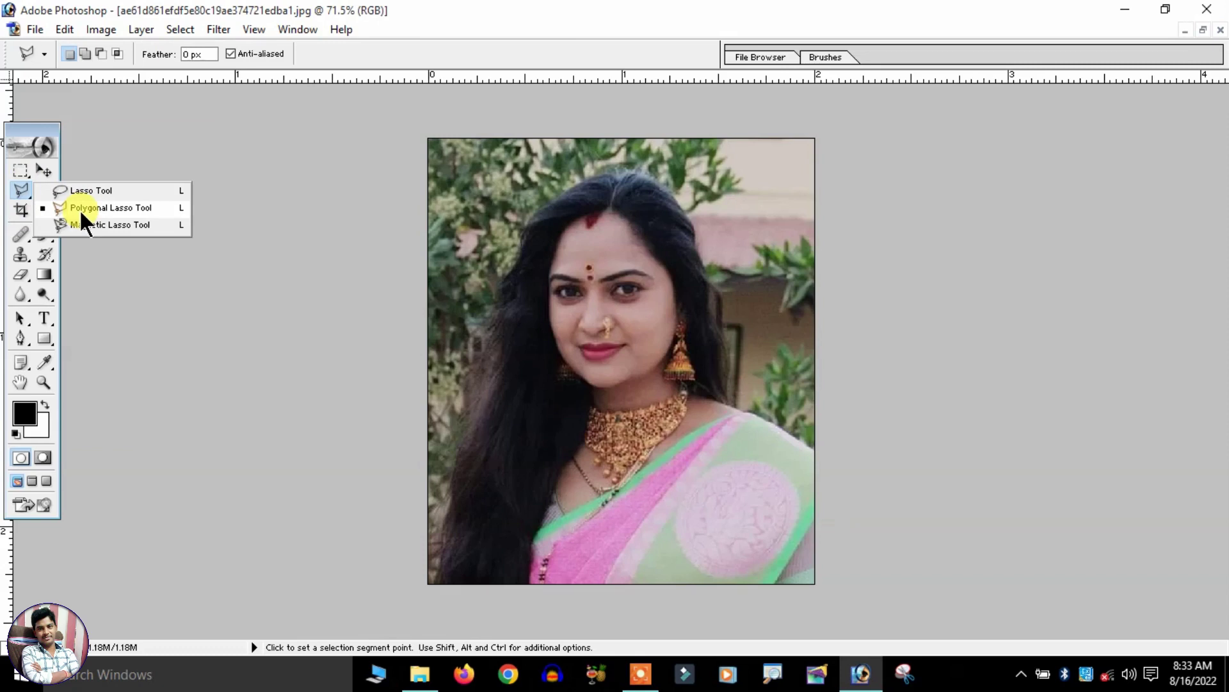
click(81, 210)
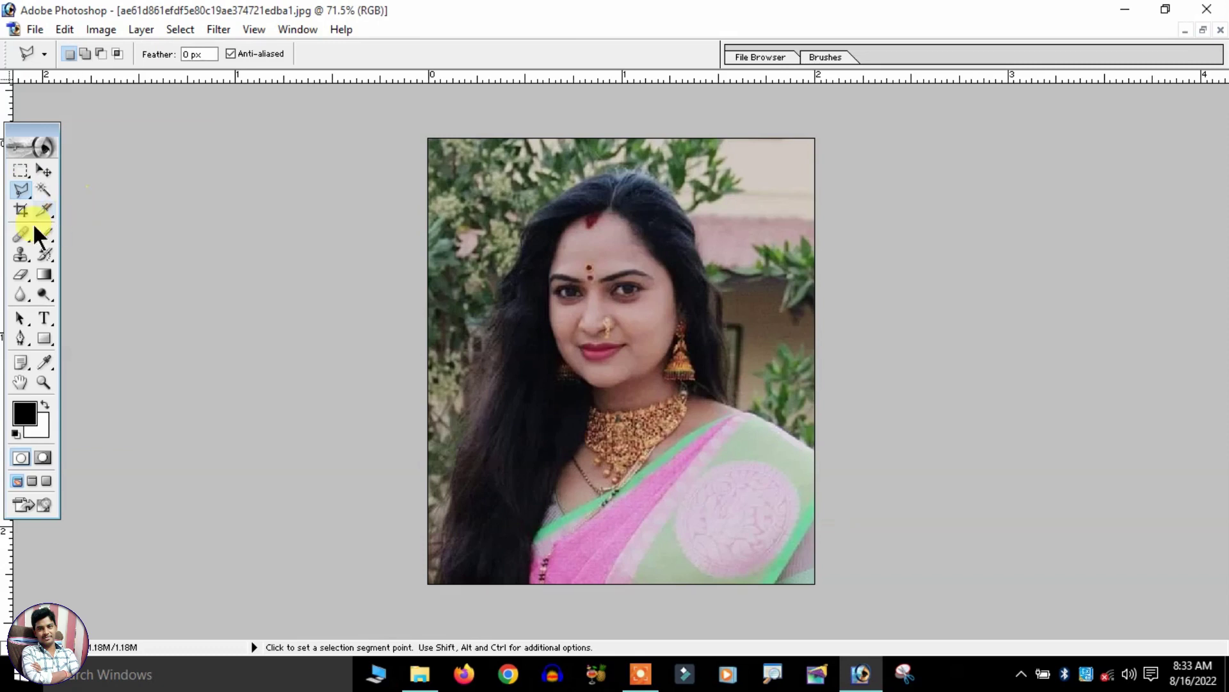
- Set the foreground colour to bright blue 2818C2 in the Color Picker
click(22, 417)
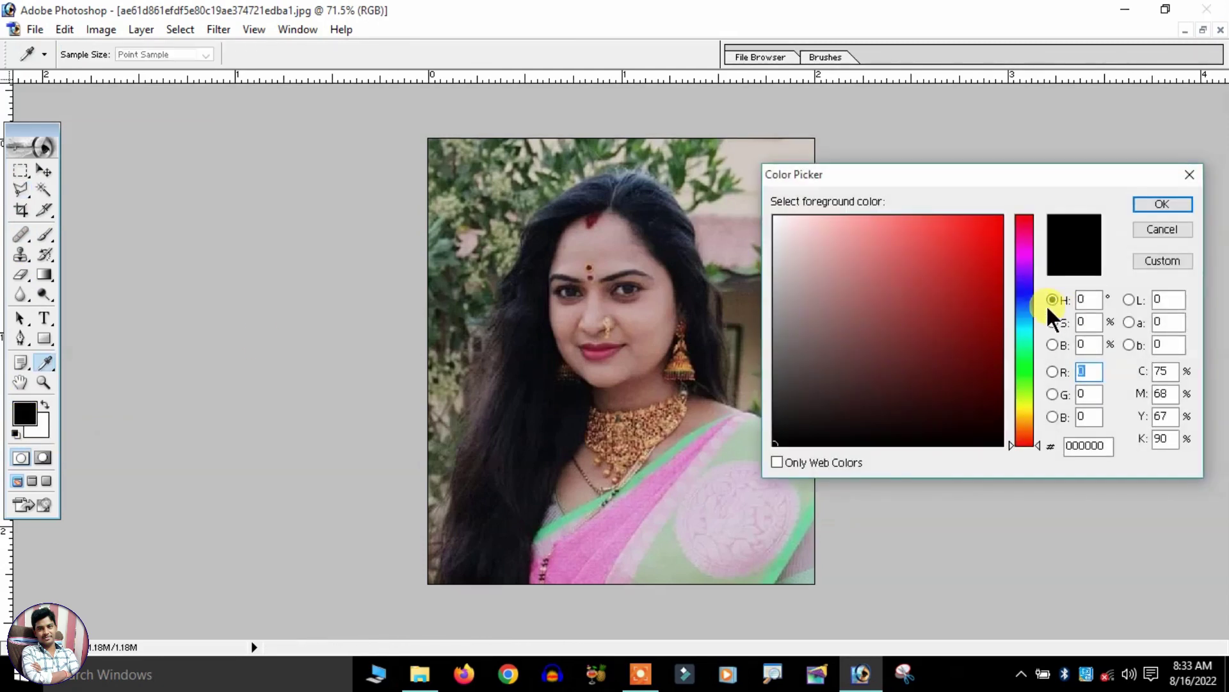
click(1023, 318)
click(981, 289)
click(1027, 252)
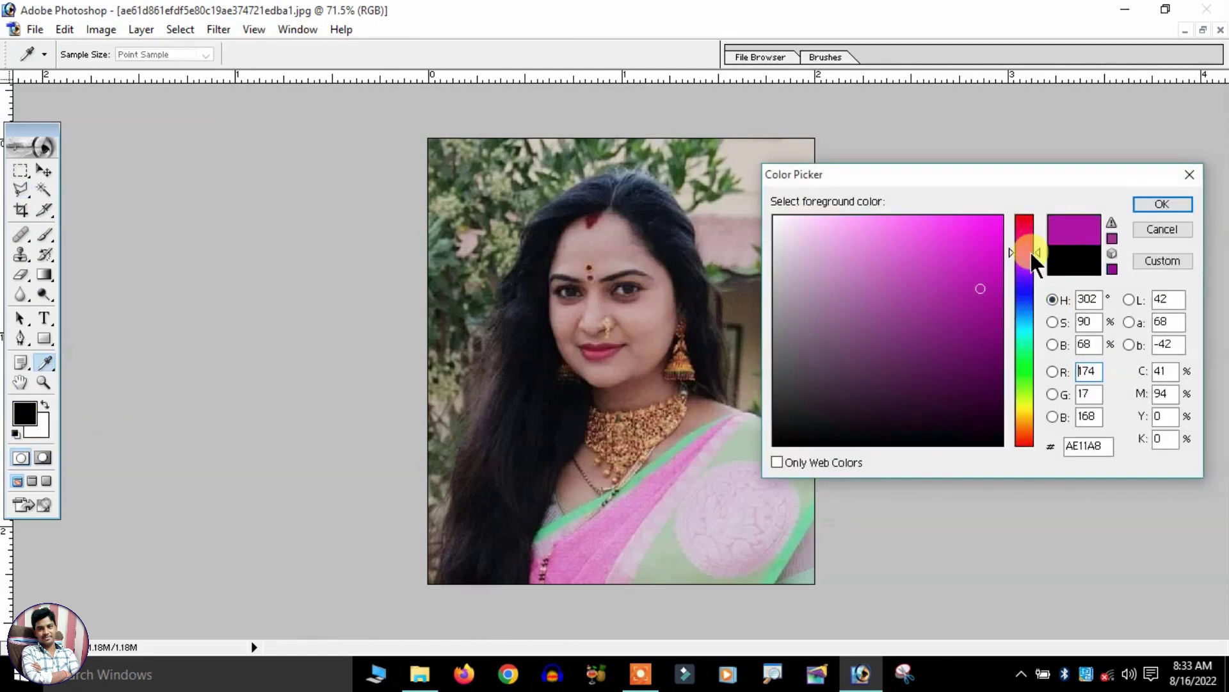
drag(978, 252, 970, 184)
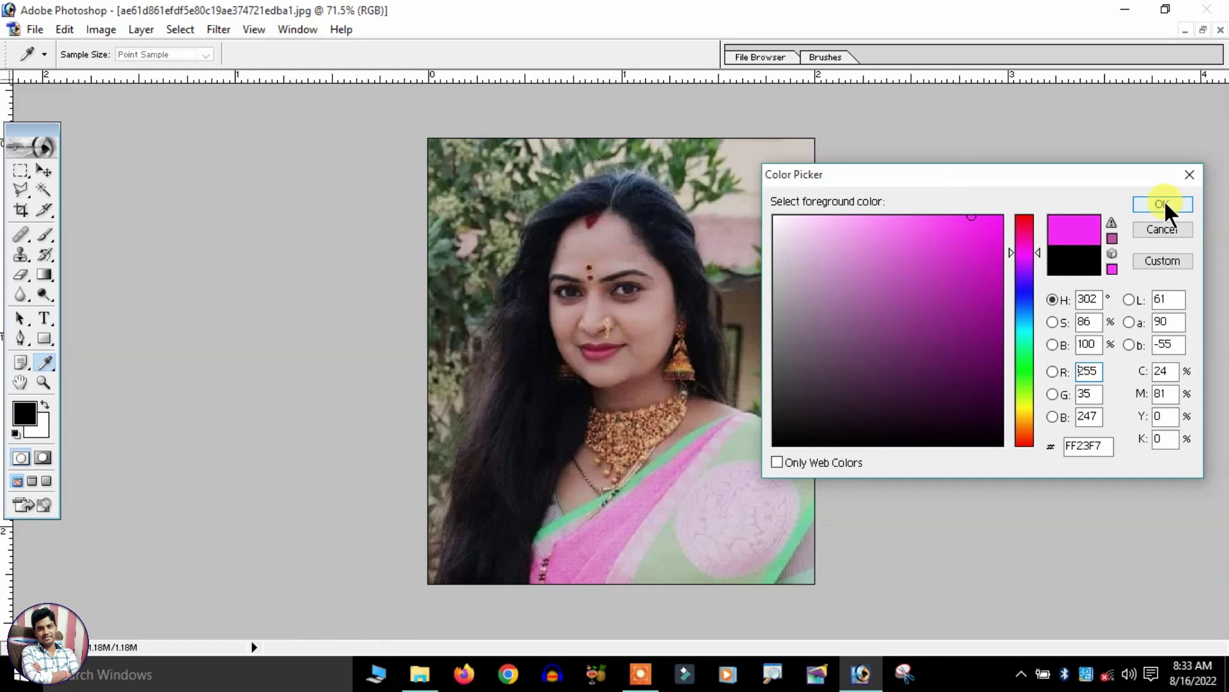
click(1025, 288)
drag(968, 262, 943, 203)
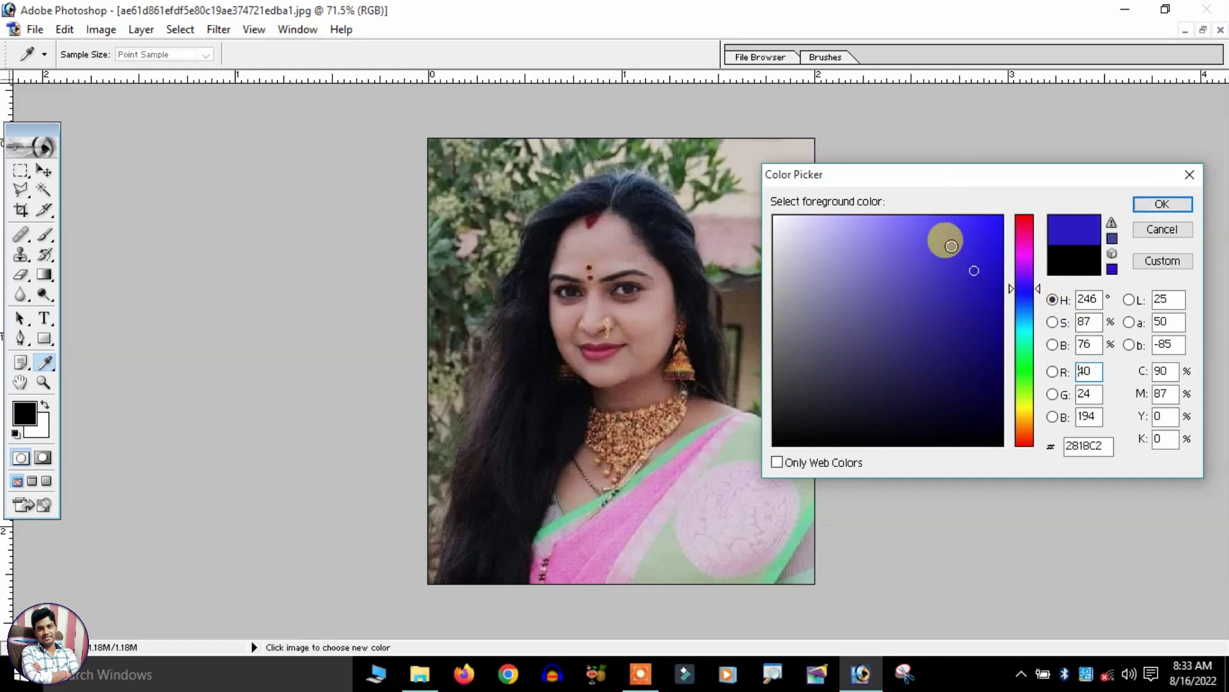
- Confirm the blue colour and outline the left background along the hair's edge
click(1162, 204)
key(l)
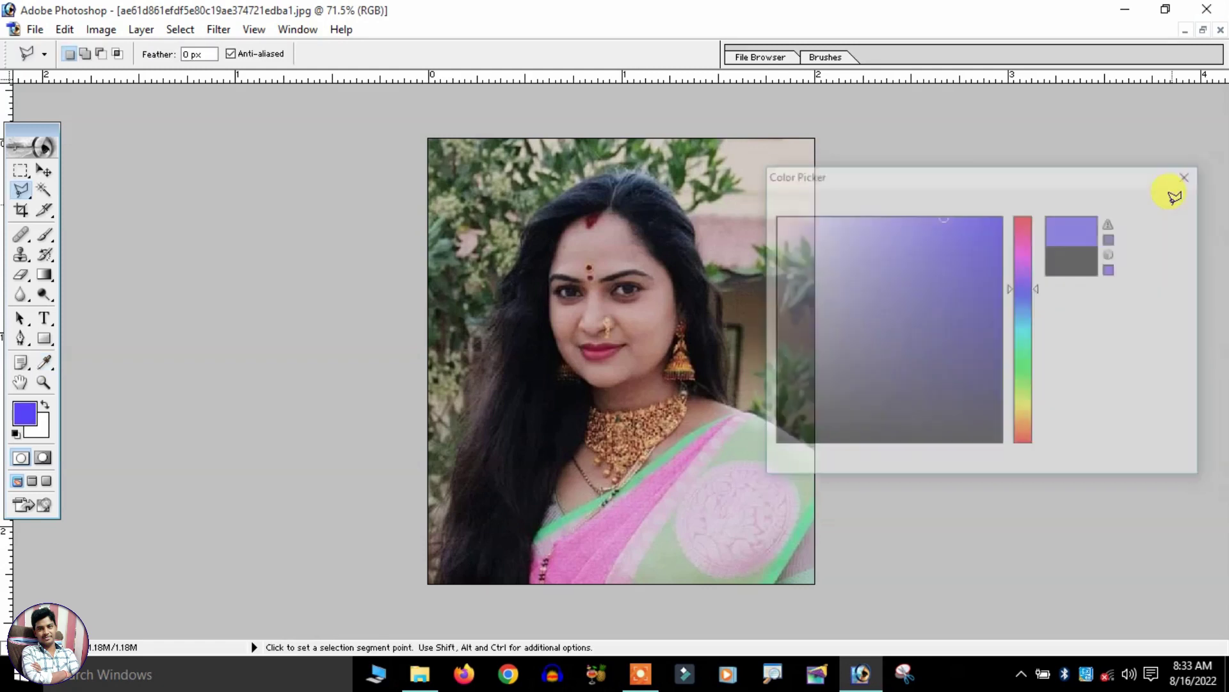
key(ctrl+0)
click(302, 217)
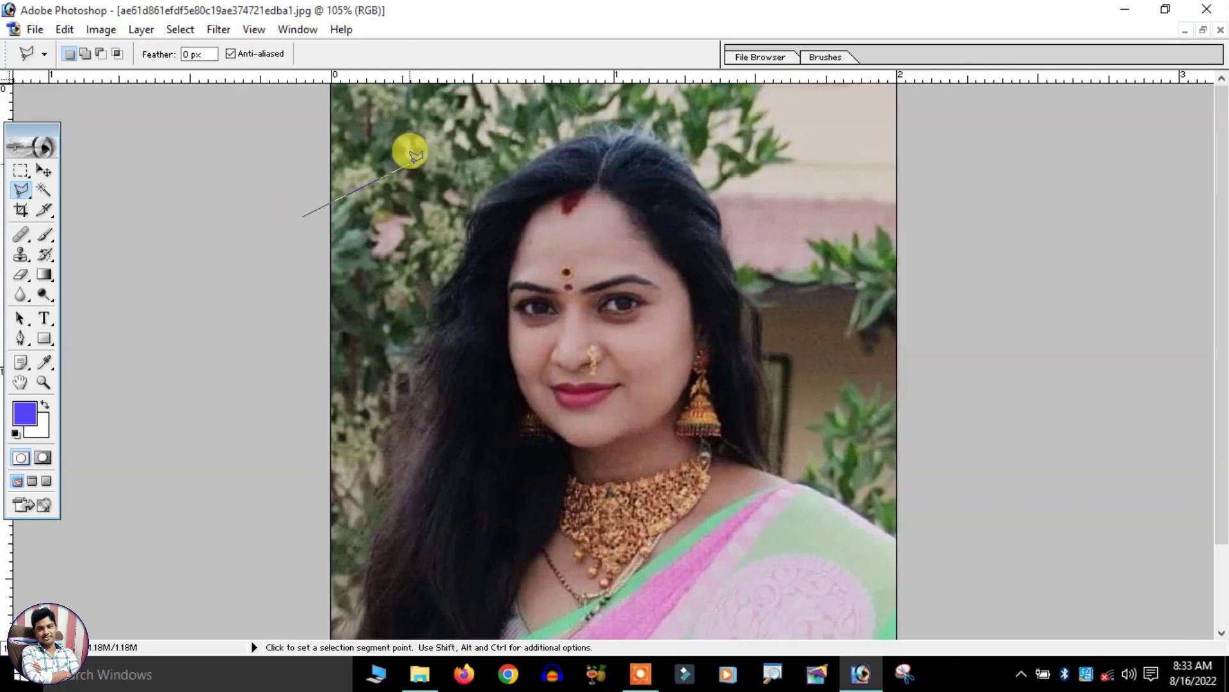
click(478, 196)
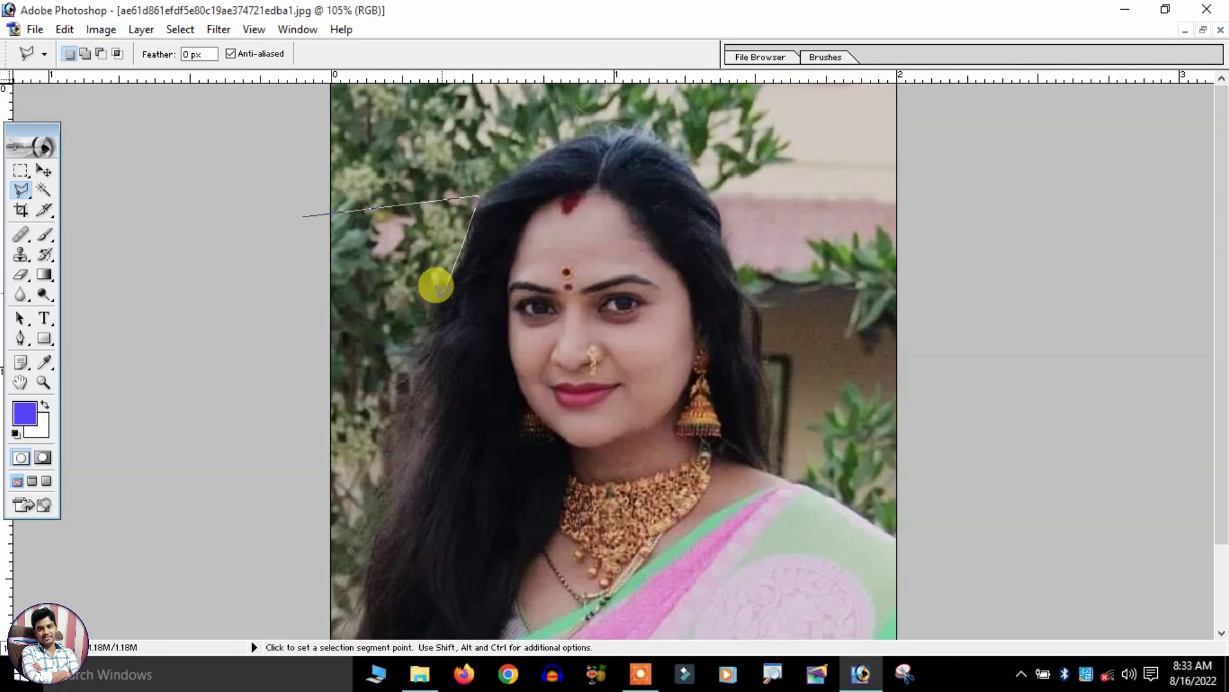
click(426, 329)
click(423, 386)
click(391, 449)
click(384, 511)
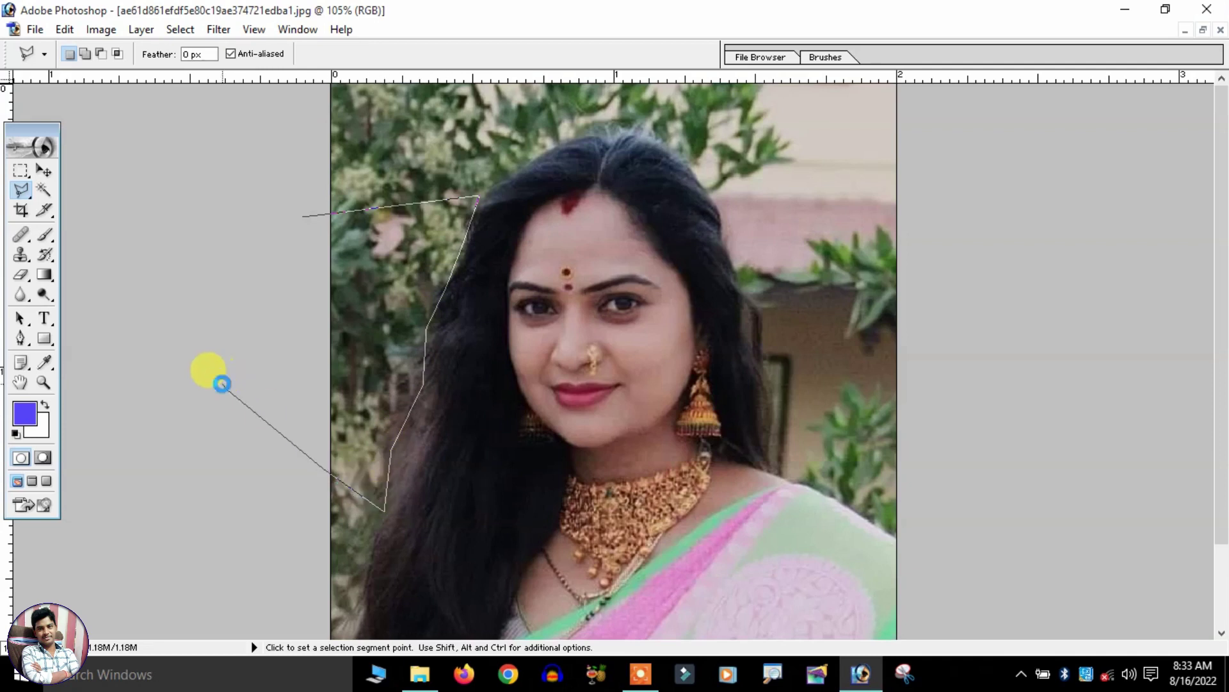
double_click(222, 384)
- Fill the left background with blue, undoing an accidental white fill first
key(Delete)
right_click(570, 162)
click(569, 164)
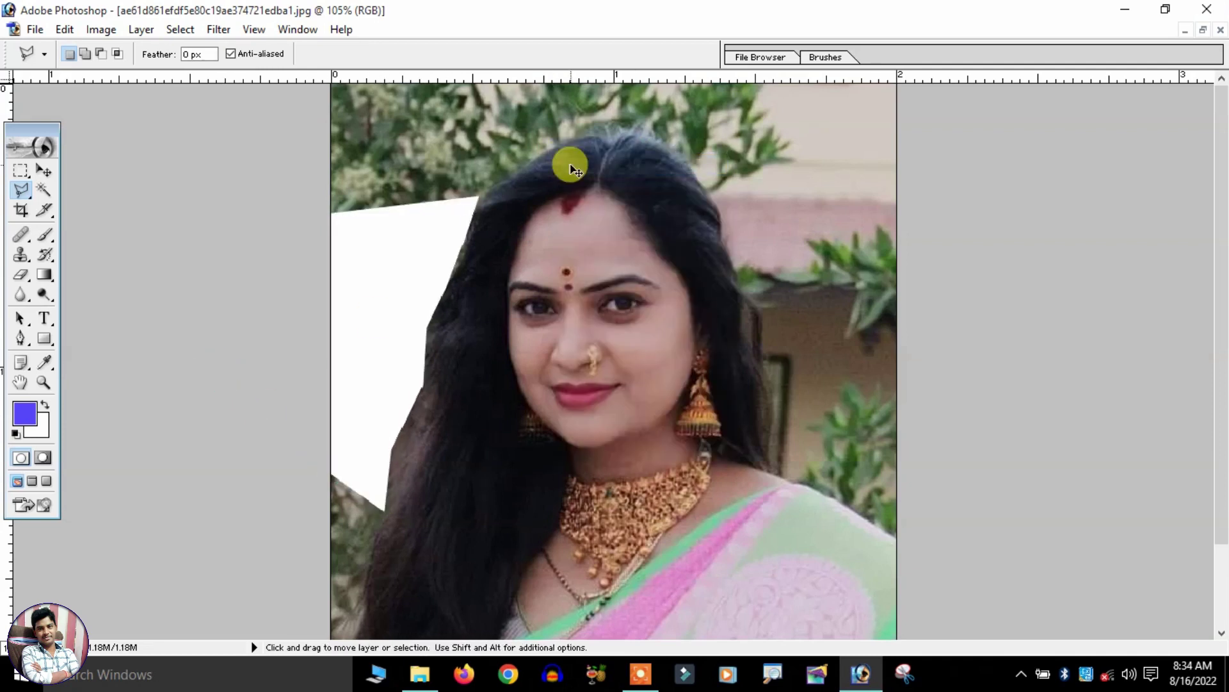
key(ctrl+z)
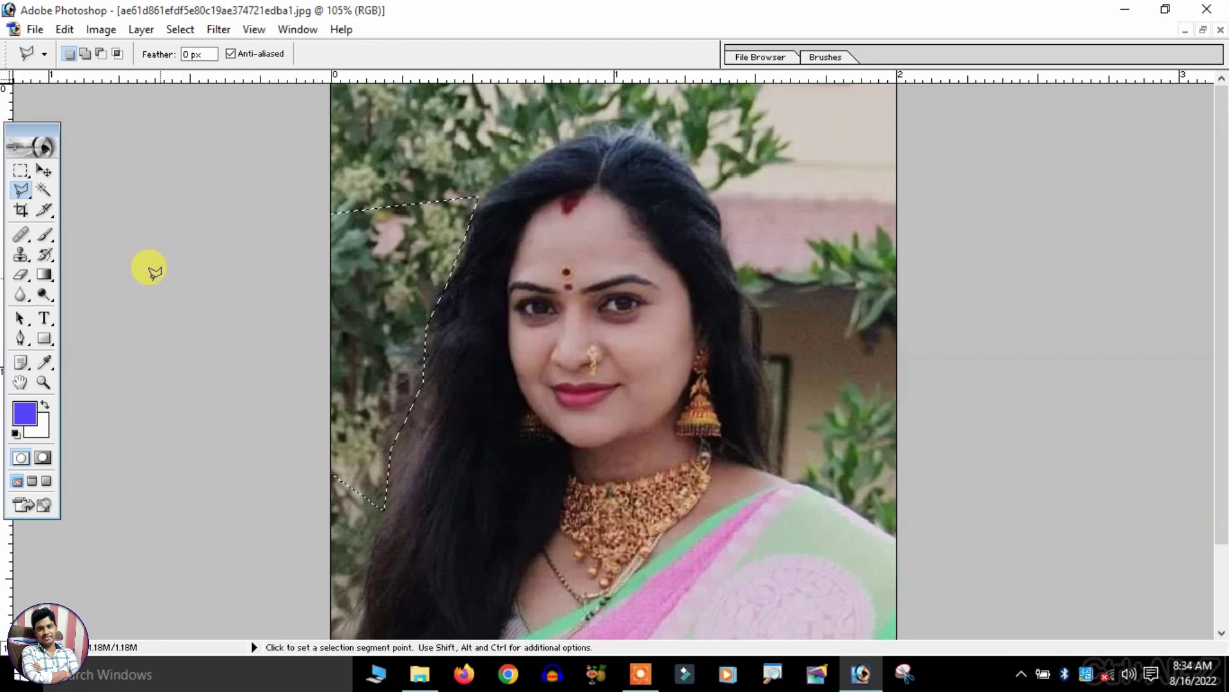
click(47, 403)
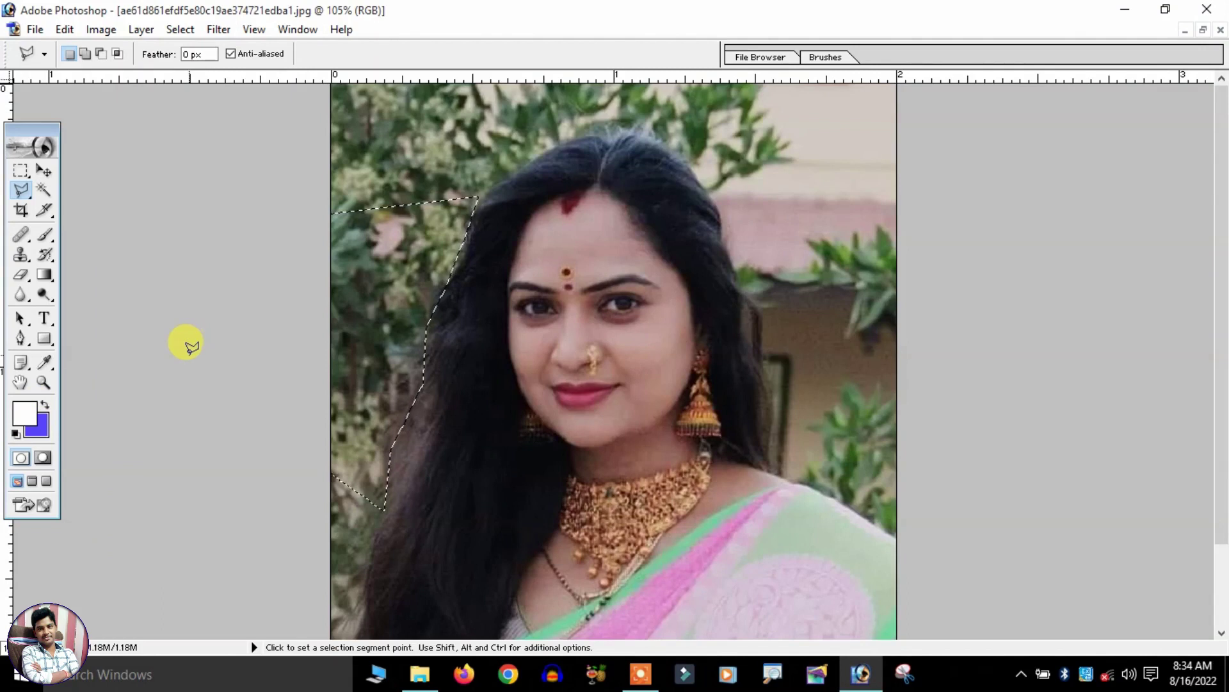
key(Delete)
right_click(349, 203)
click(362, 210)
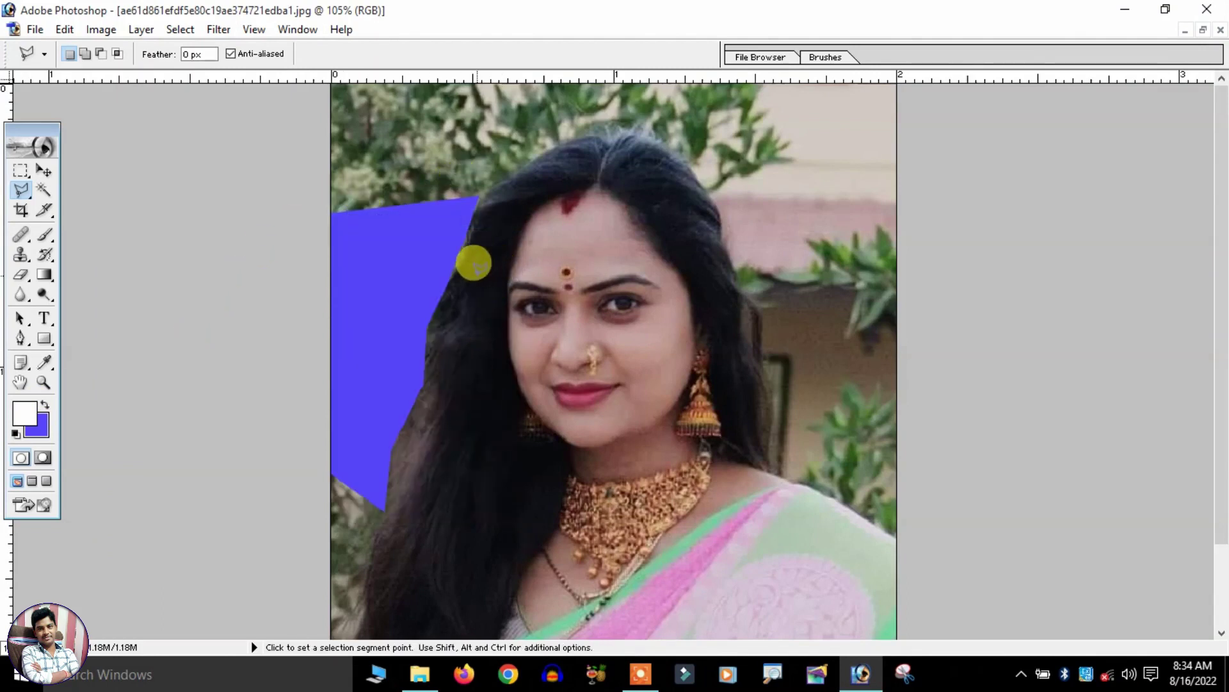
key(ctrl+0)
- Outline the top-left background above the hair and fill it with blue
click(536, 101)
click(551, 174)
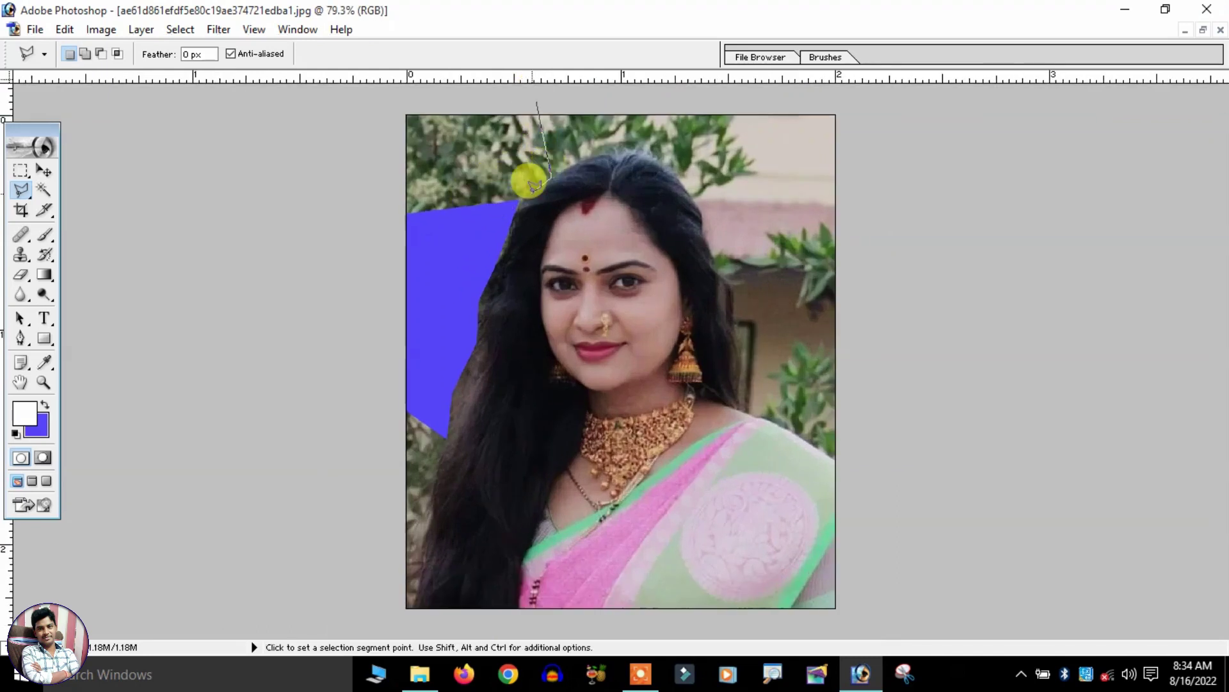
click(497, 260)
click(404, 263)
click(351, 137)
click(537, 101)
key(ctrl+BackSpace)
right_click(658, 148)
click(666, 162)
- Outline and fill the right background and the lower-left leaves with blue
click(519, 115)
click(708, 242)
click(865, 481)
click(963, 242)
click(969, 72)
double_click(518, 115)
key(ctrl+BackSpace)
click(293, 356)
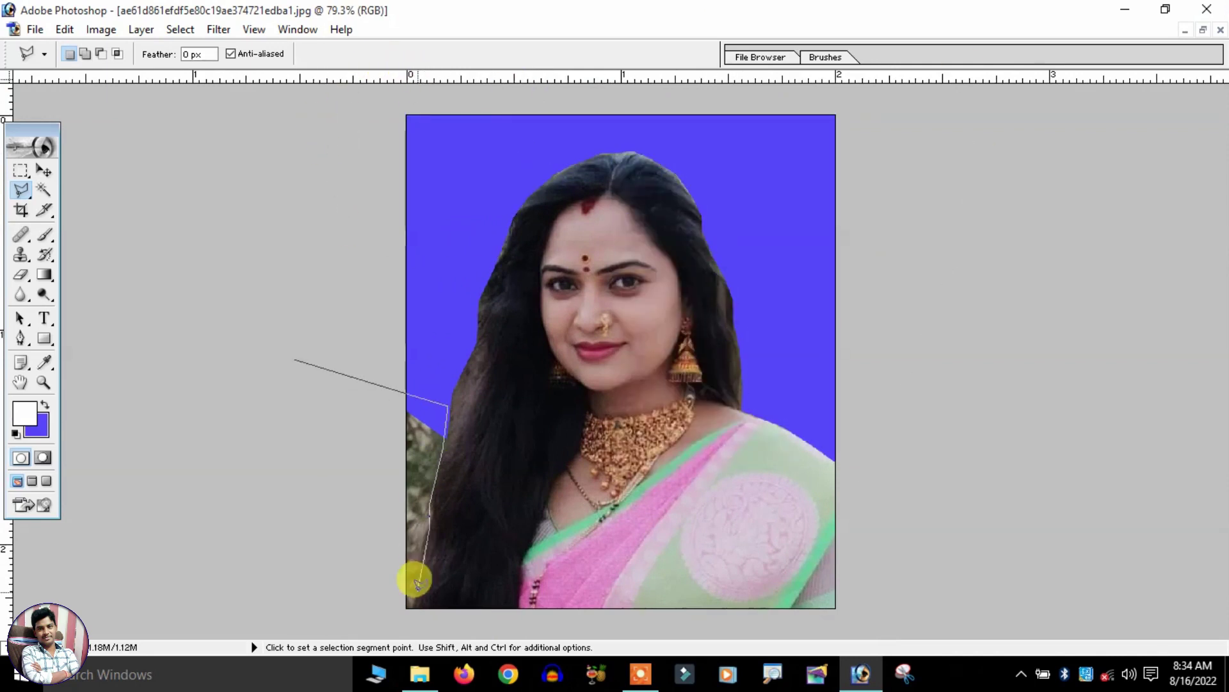
double_click(412, 576)
key(ctrl+BackSpace)
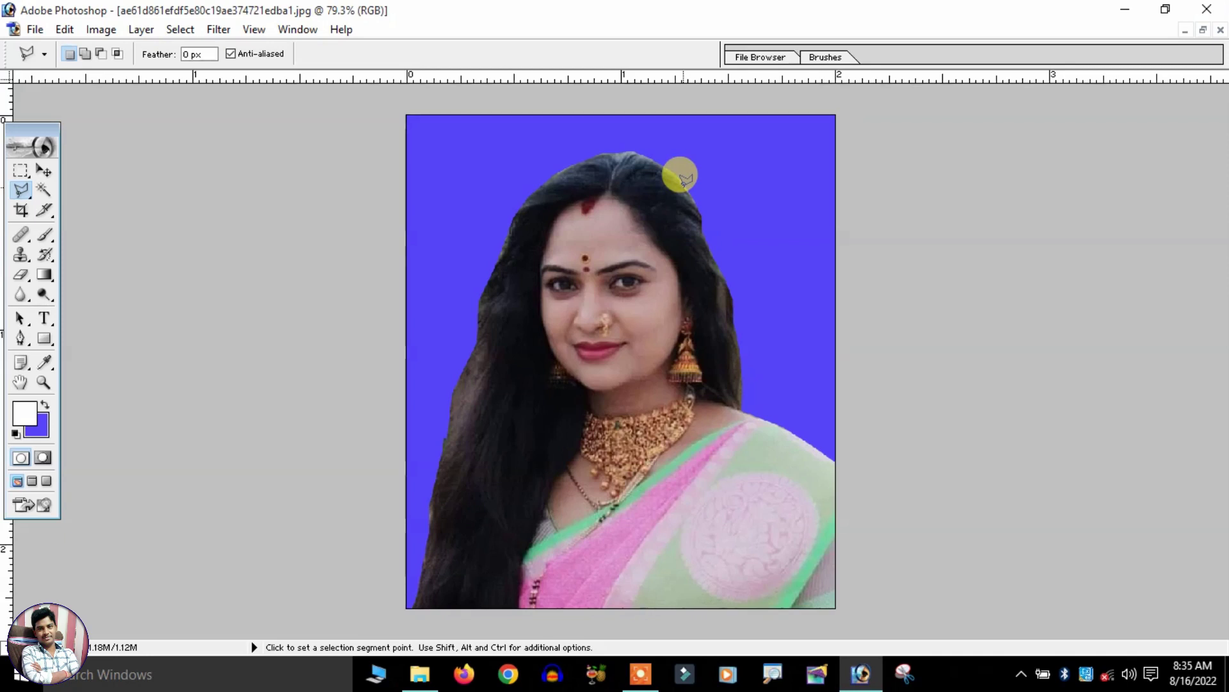
- Brighten the portrait with a Curves adjustment raising input 105 to output 143
scroll(682, 176, down, 2)
scroll(682, 176, up, 1)
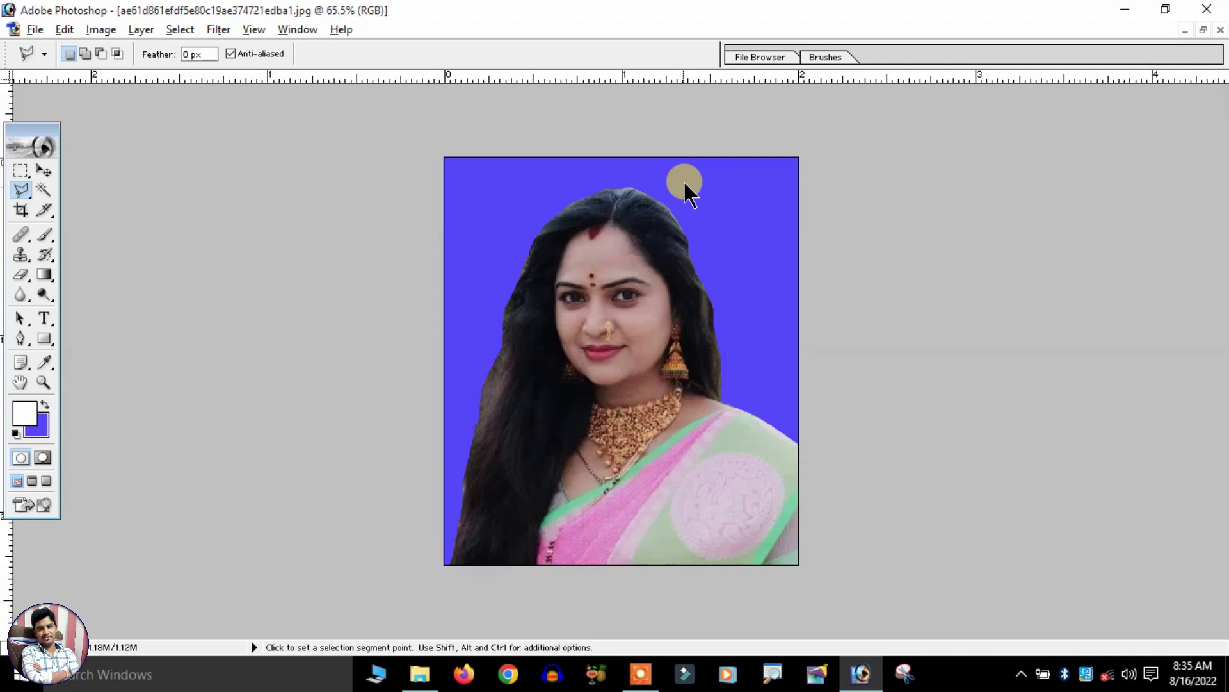
click(102, 32)
mouse_move(141, 76)
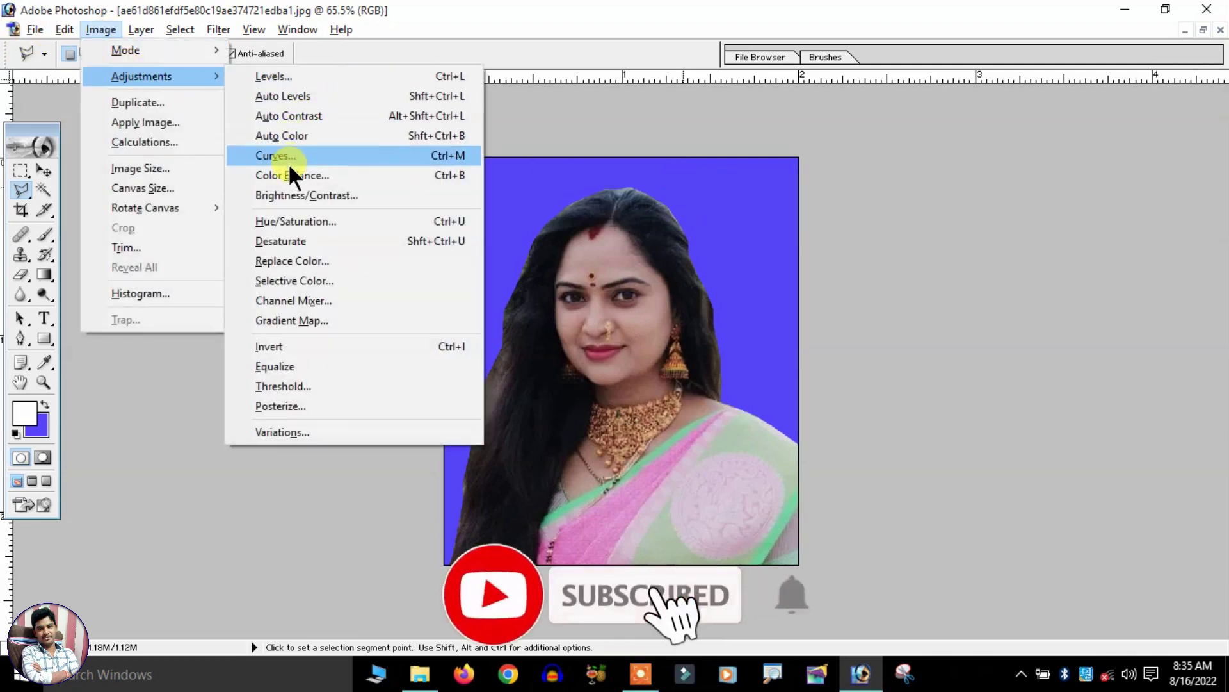
click(296, 157)
drag(1018, 307, 1036, 284)
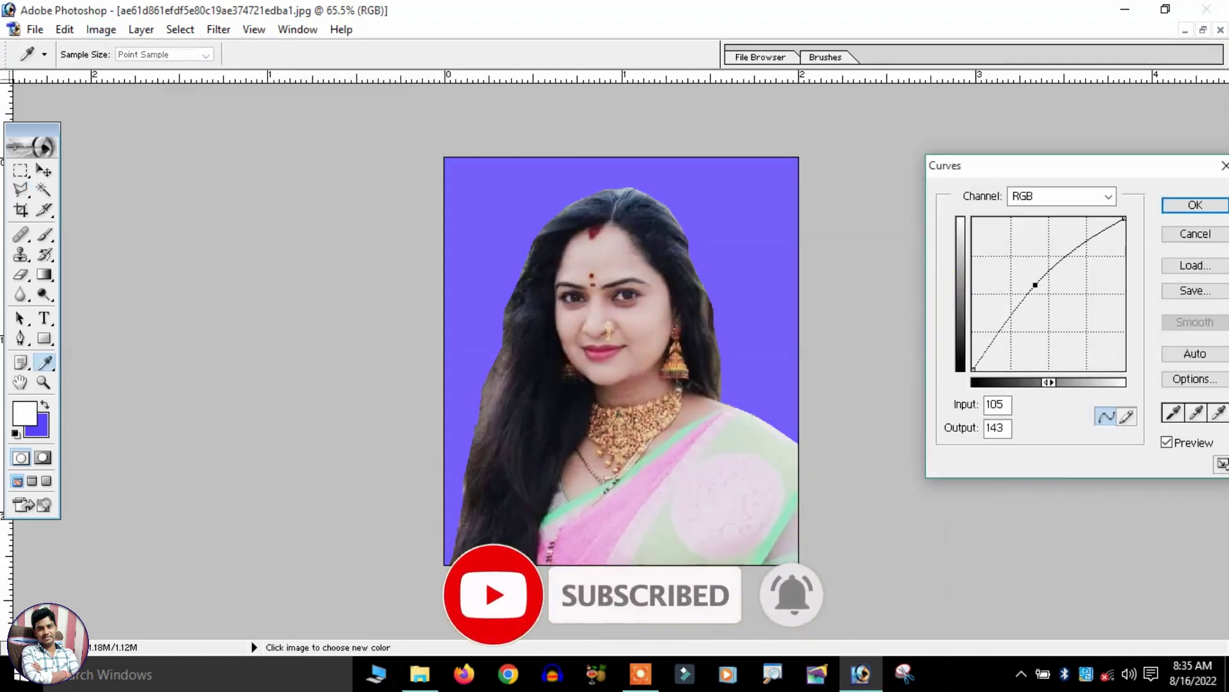
click(1195, 205)
key(l)
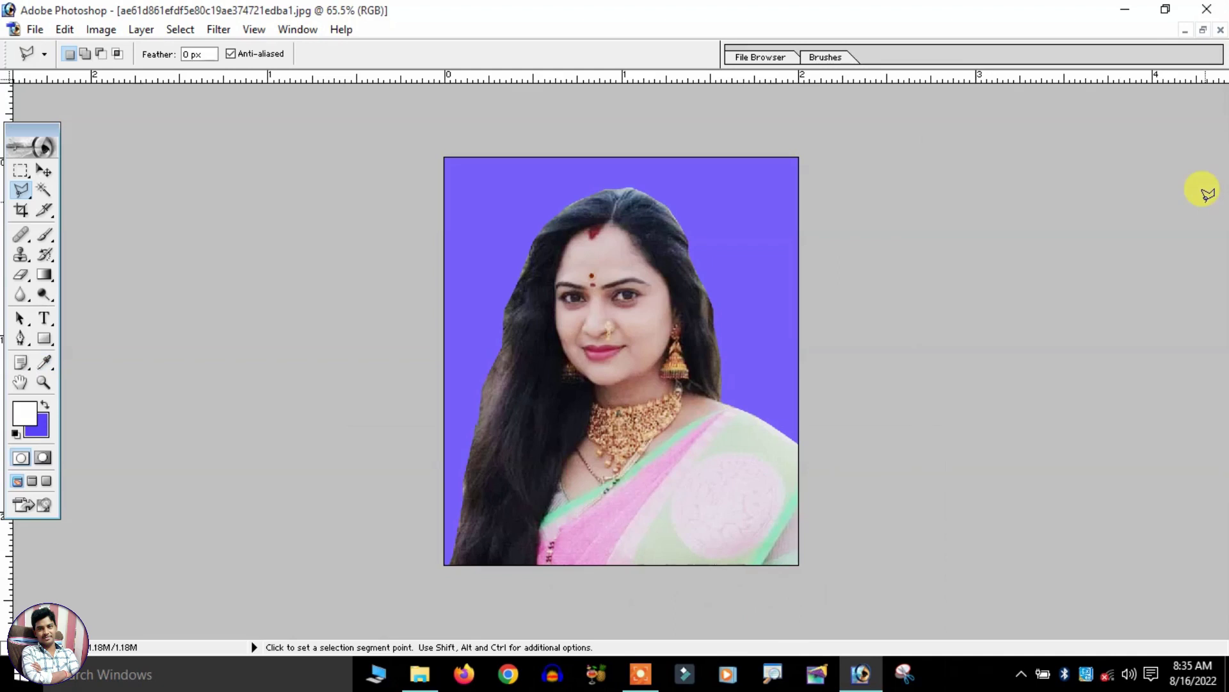
- Create a maximized 4 × 6 inch document and check its 1200 × 1800 px, 300 px/in size
click(29, 25)
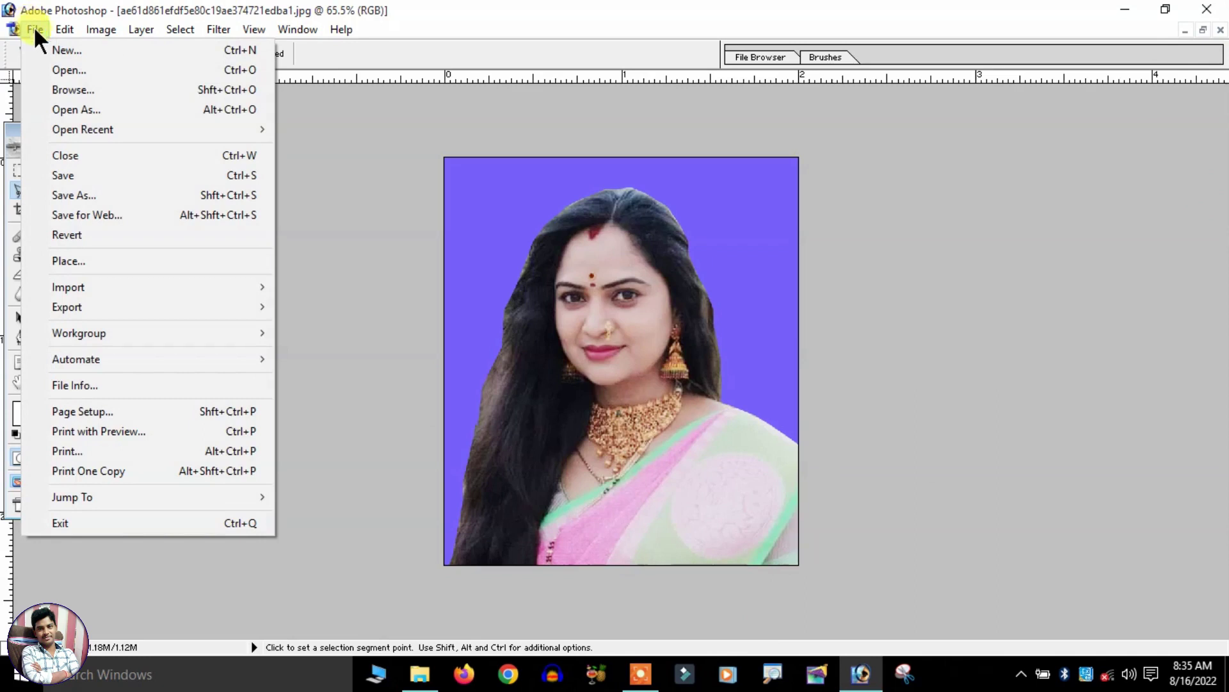
click(64, 51)
click(580, 268)
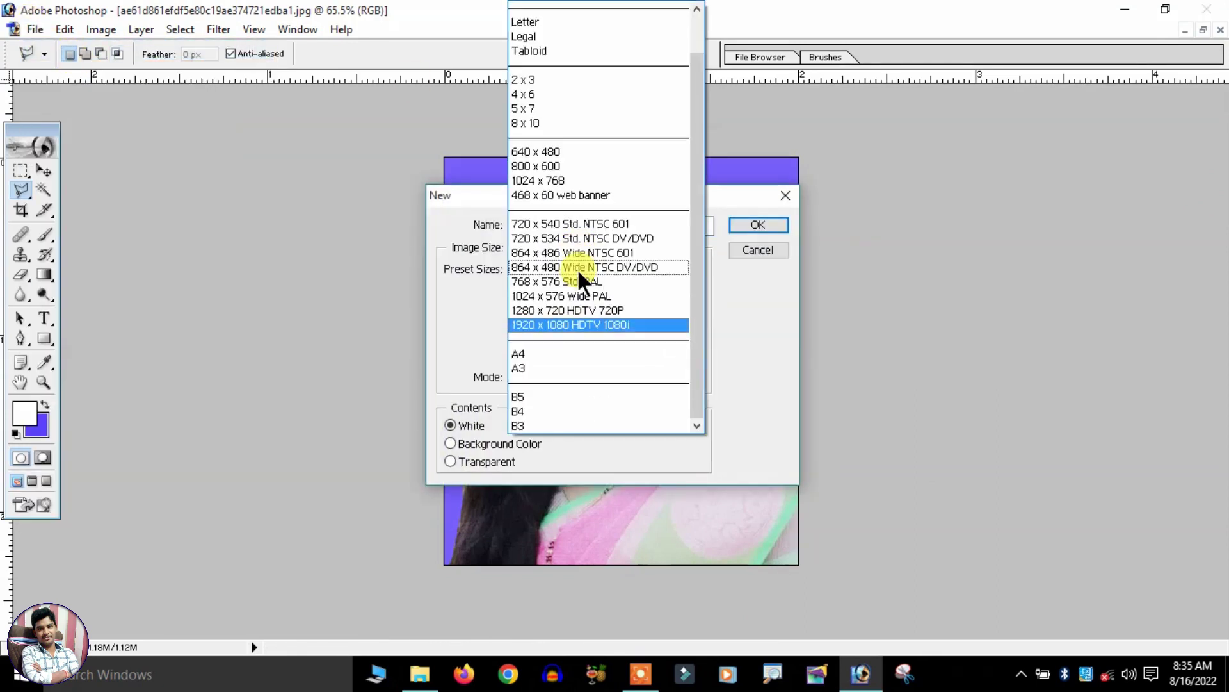
click(557, 94)
click(740, 224)
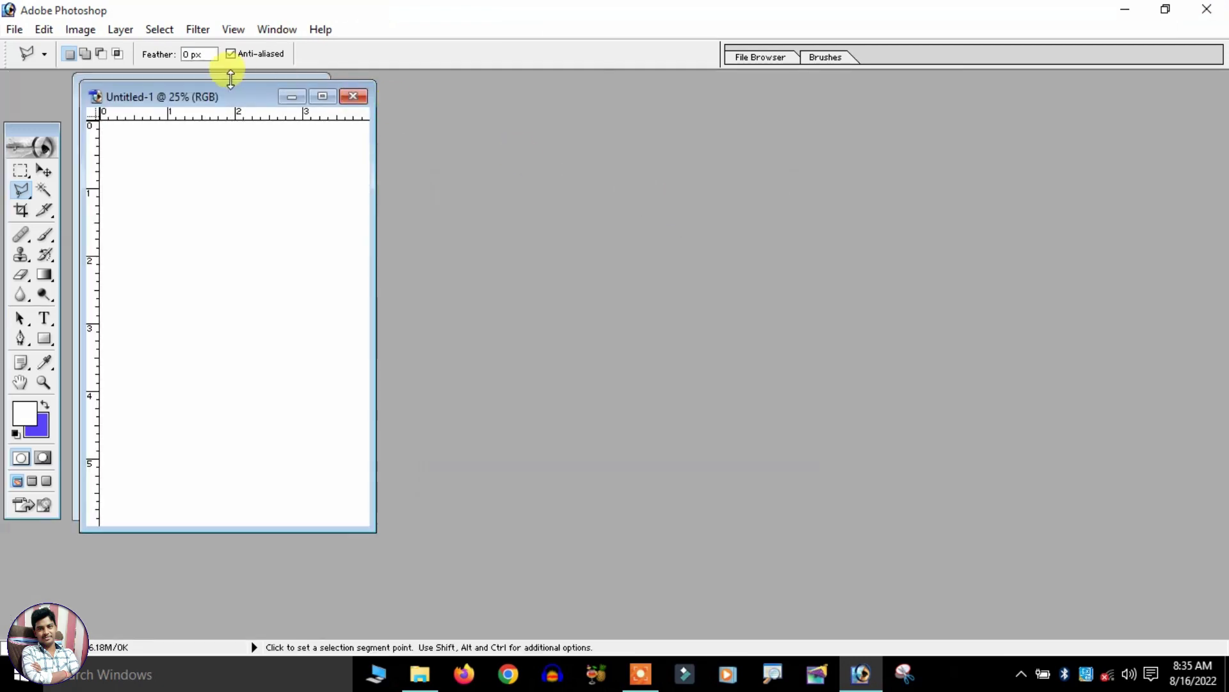
click(323, 96)
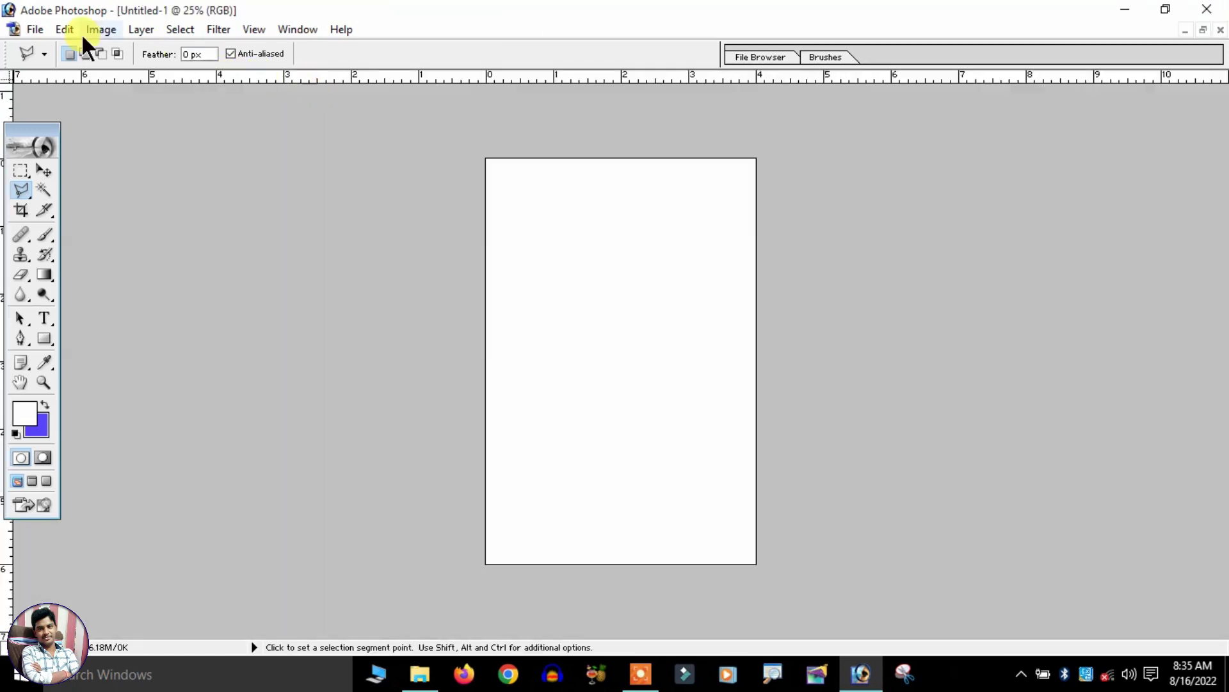
click(114, 29)
click(151, 172)
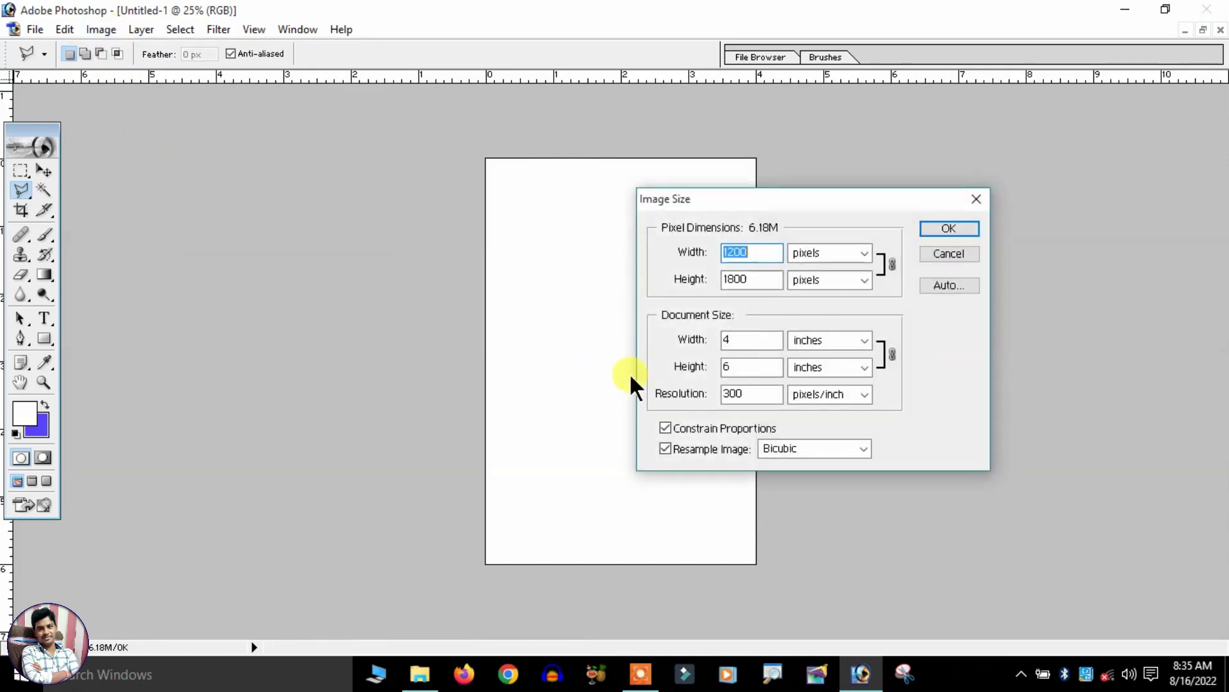
- Accept the Image Size settings and float the blank page's window beside the portrait
double_click(737, 394)
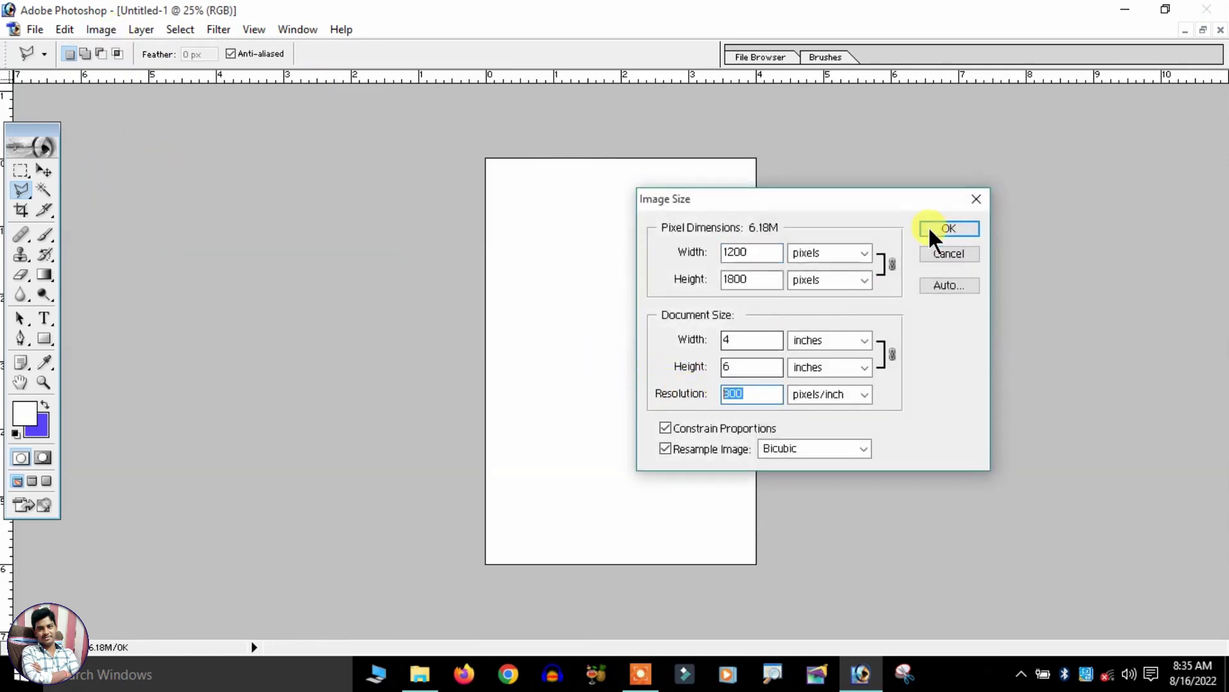
click(928, 228)
click(1203, 30)
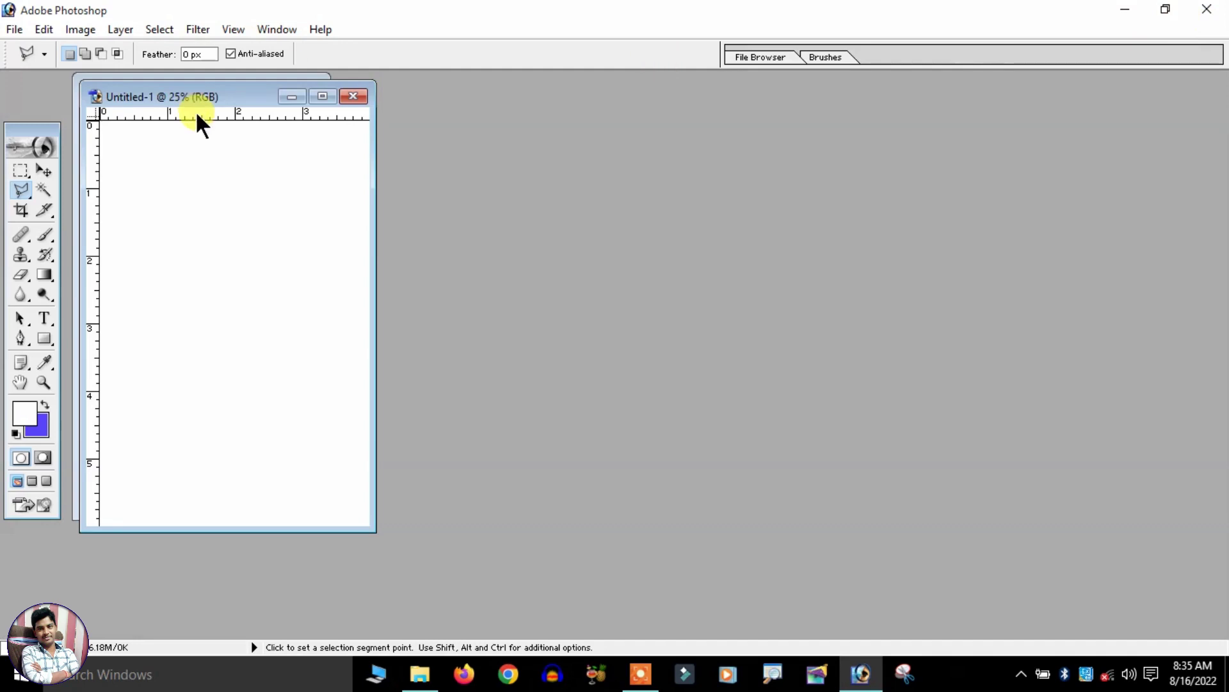
drag(218, 96, 460, 89)
key(ctrl+alt+minus)
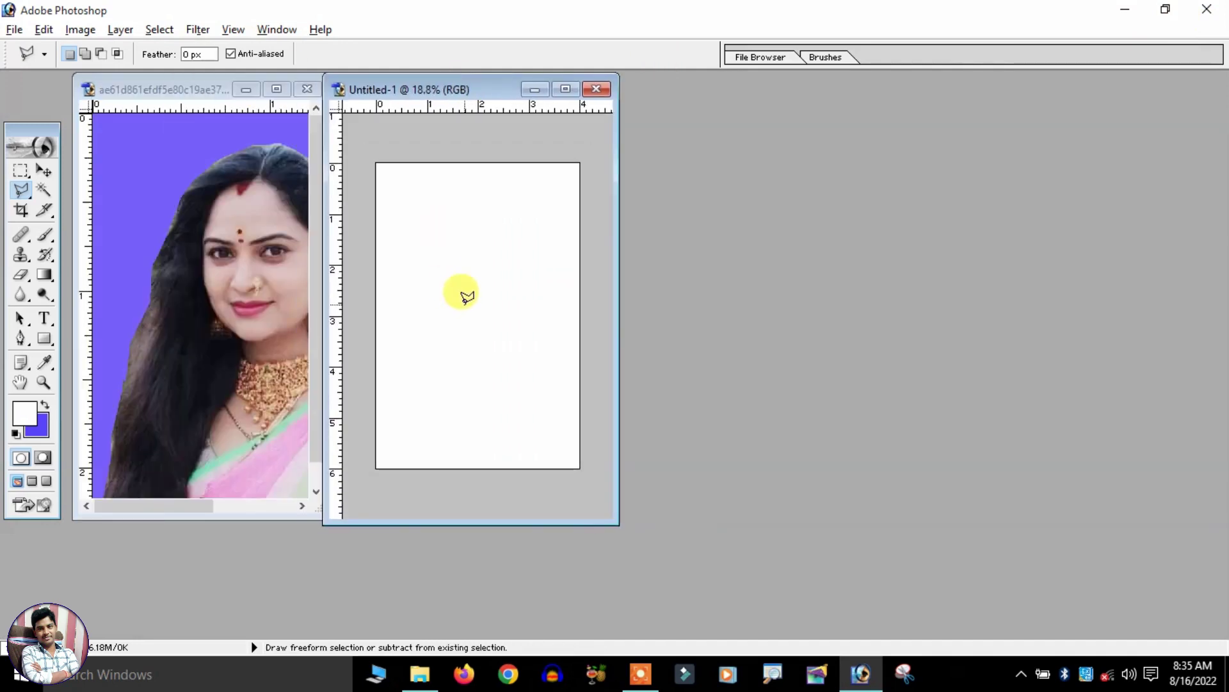
- Move the blue-background portrait onto the 4 × 6 page as Layer 1
click(128, 90)
click(44, 170)
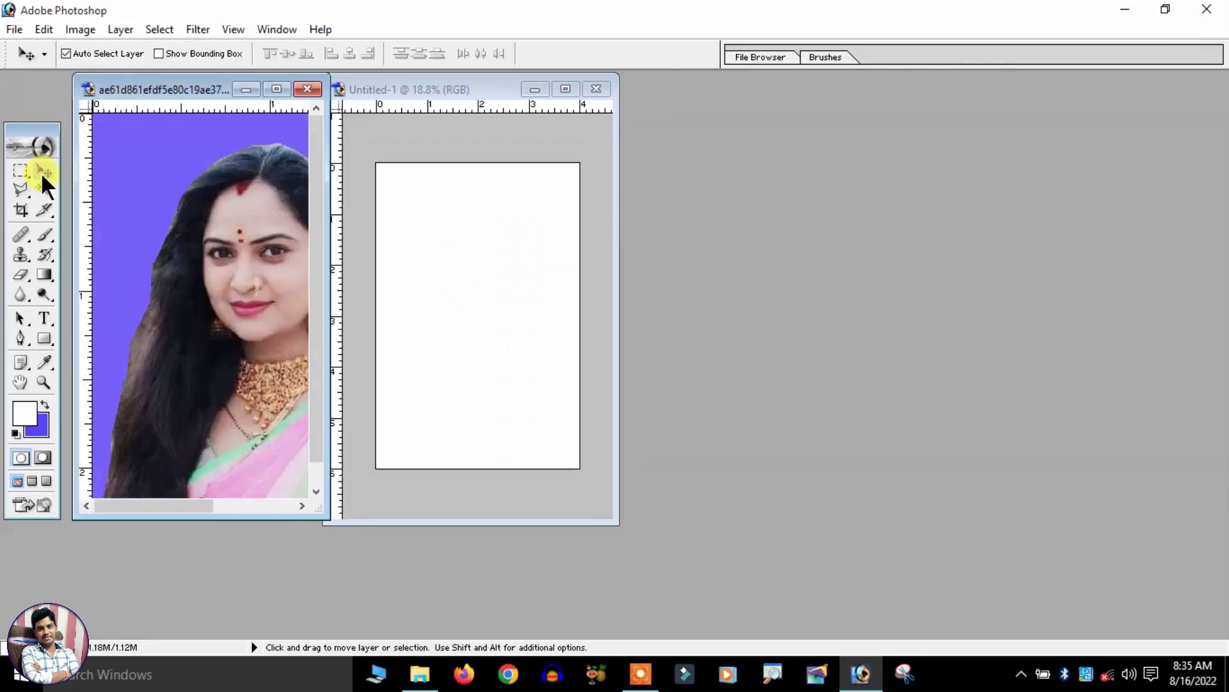
click(437, 102)
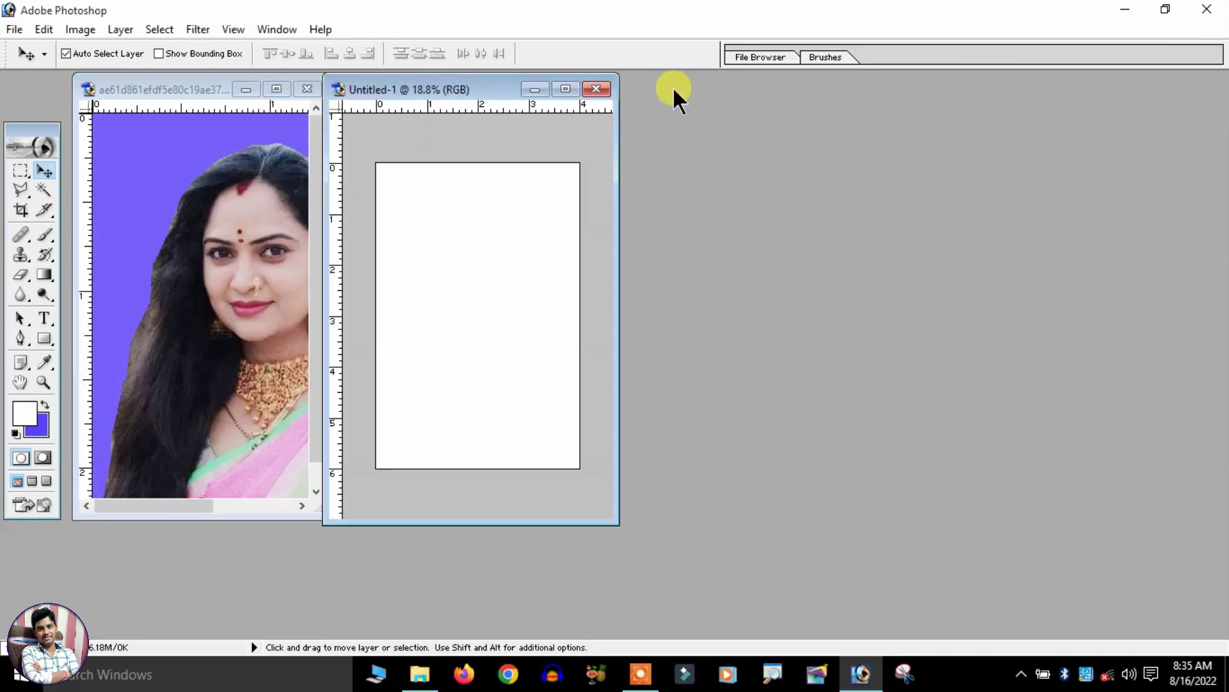
drag(431, 86, 571, 94)
click(227, 178)
key(ctrl+minus)
mouse_move(228, 348)
mouse_down()
mouse_move(581, 294)
mouse_move(580, 276)
mouse_up()
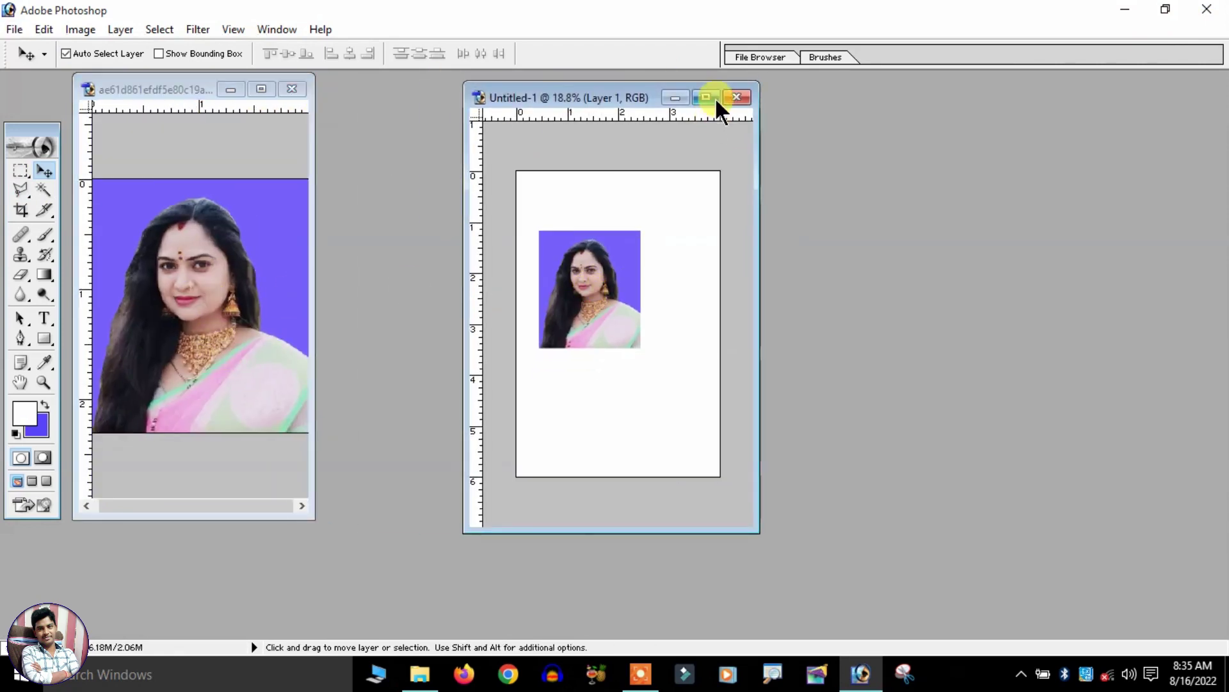
click(707, 97)
- Apply a thin black Edit > Stroke border inside the portrait's edges
key(ctrl+0)
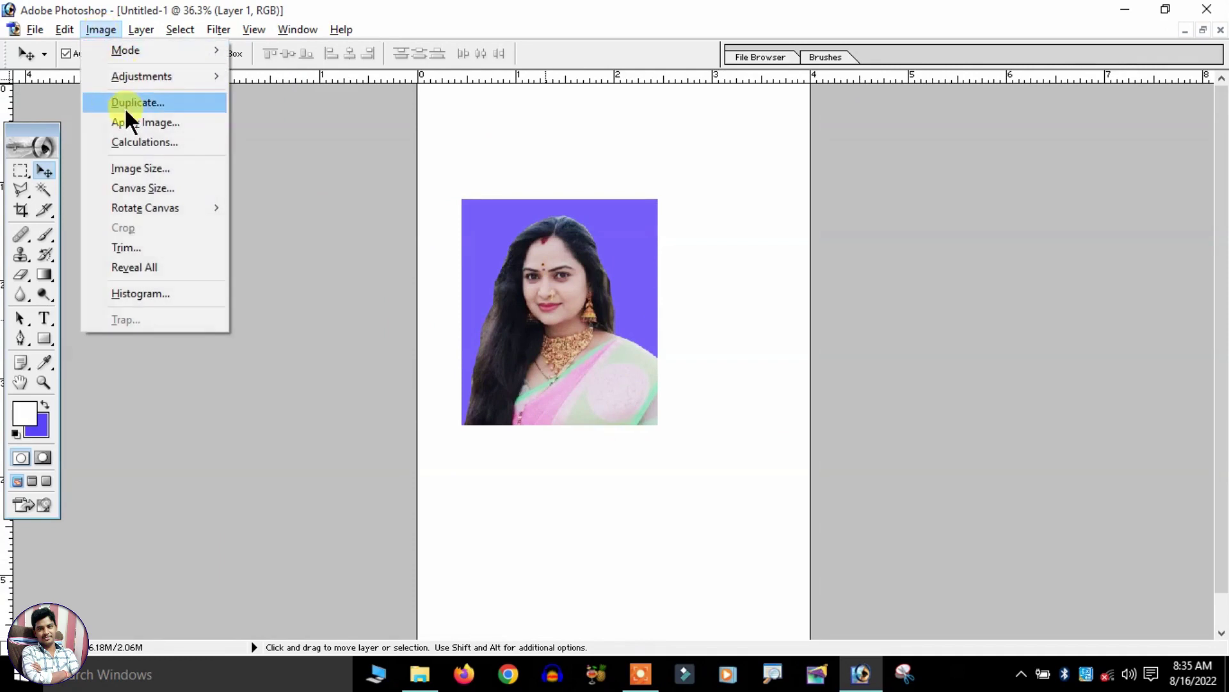
mouse_move(141, 75)
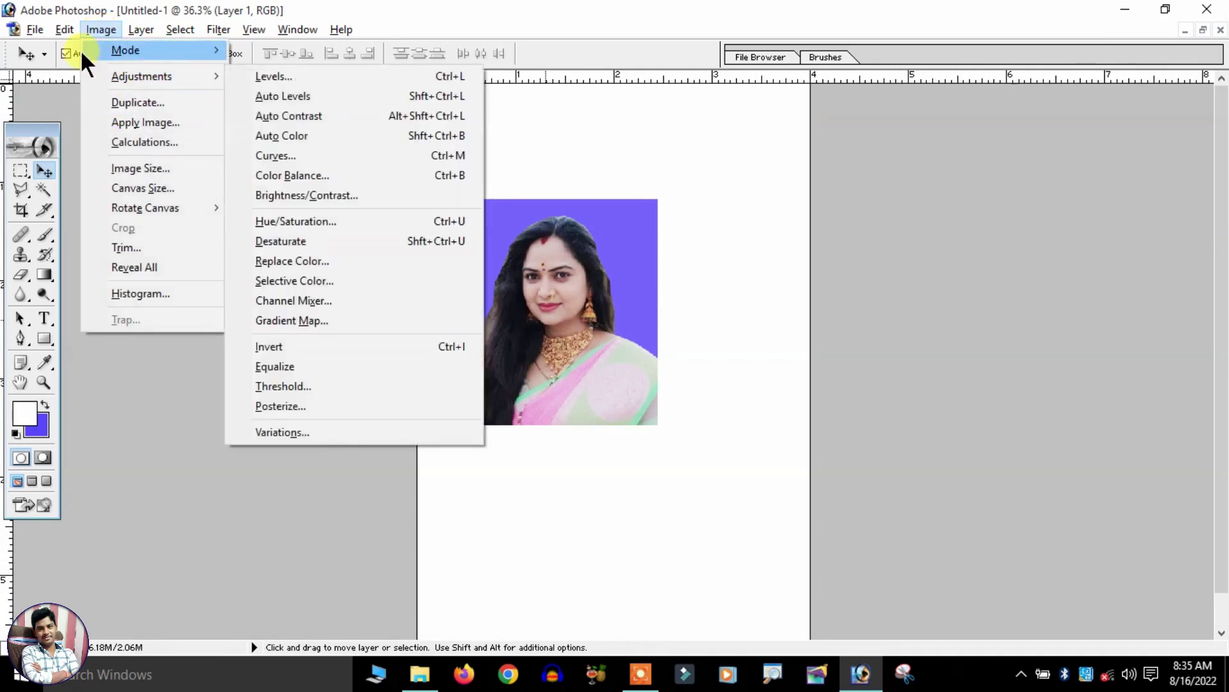
click(111, 333)
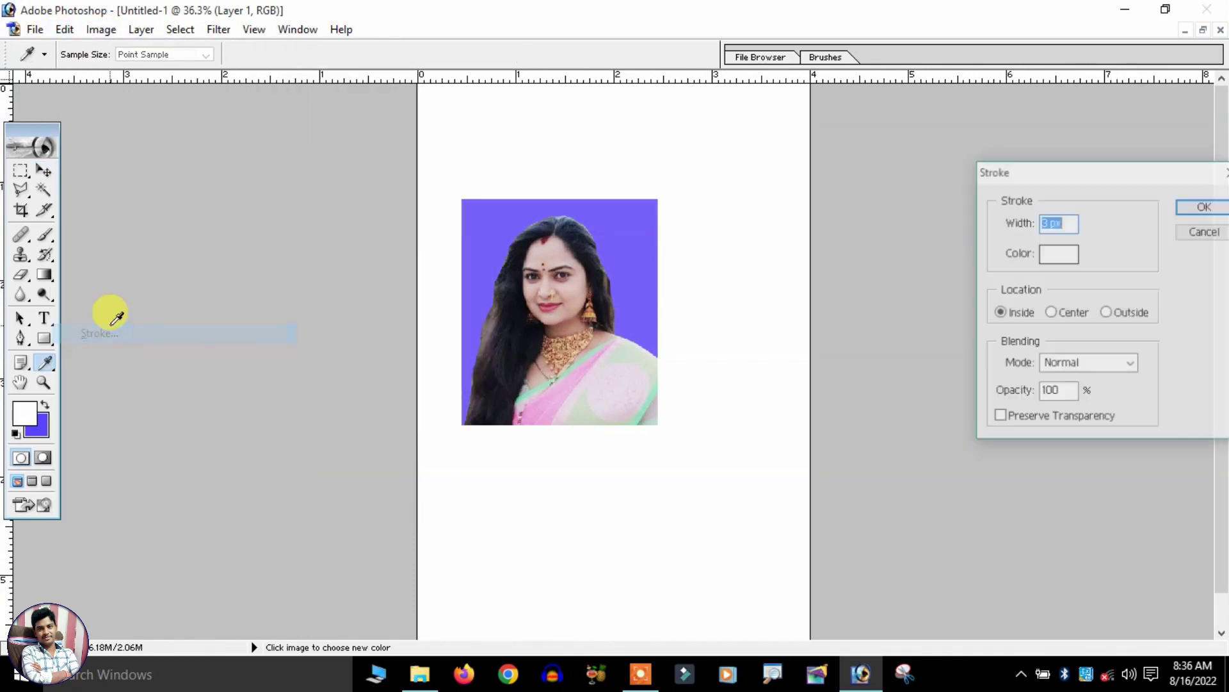
click(1051, 256)
drag(818, 274, 841, 448)
click(1138, 205)
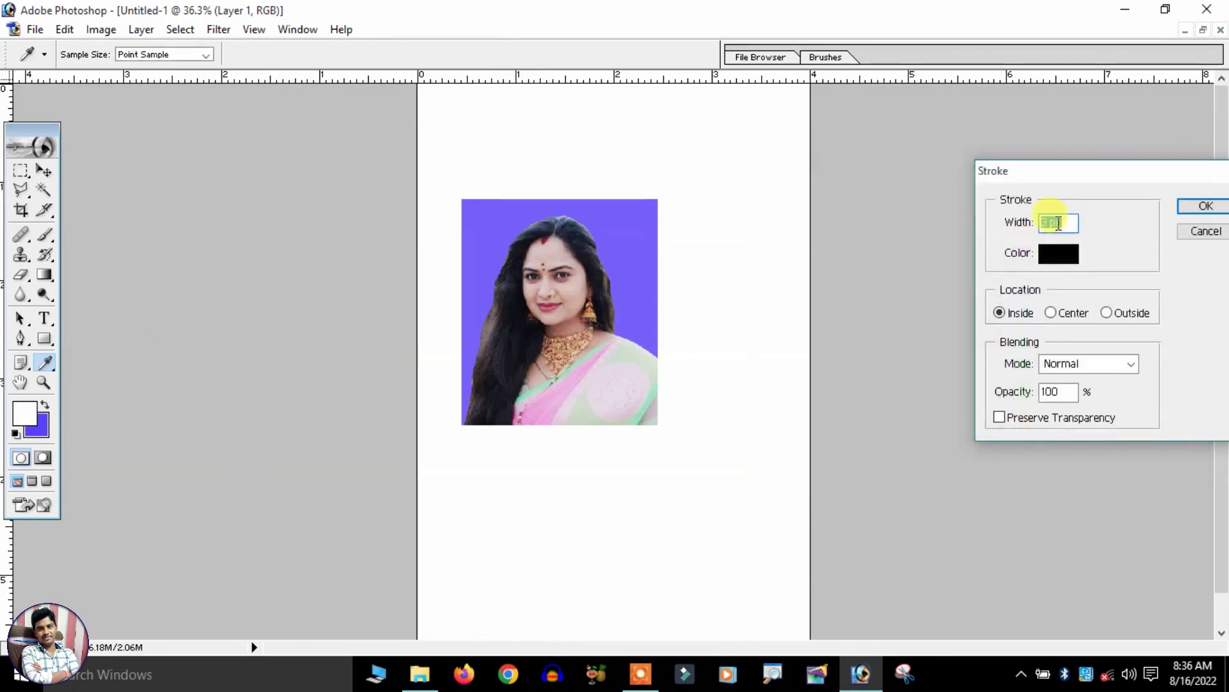
text(5)
key(Return)
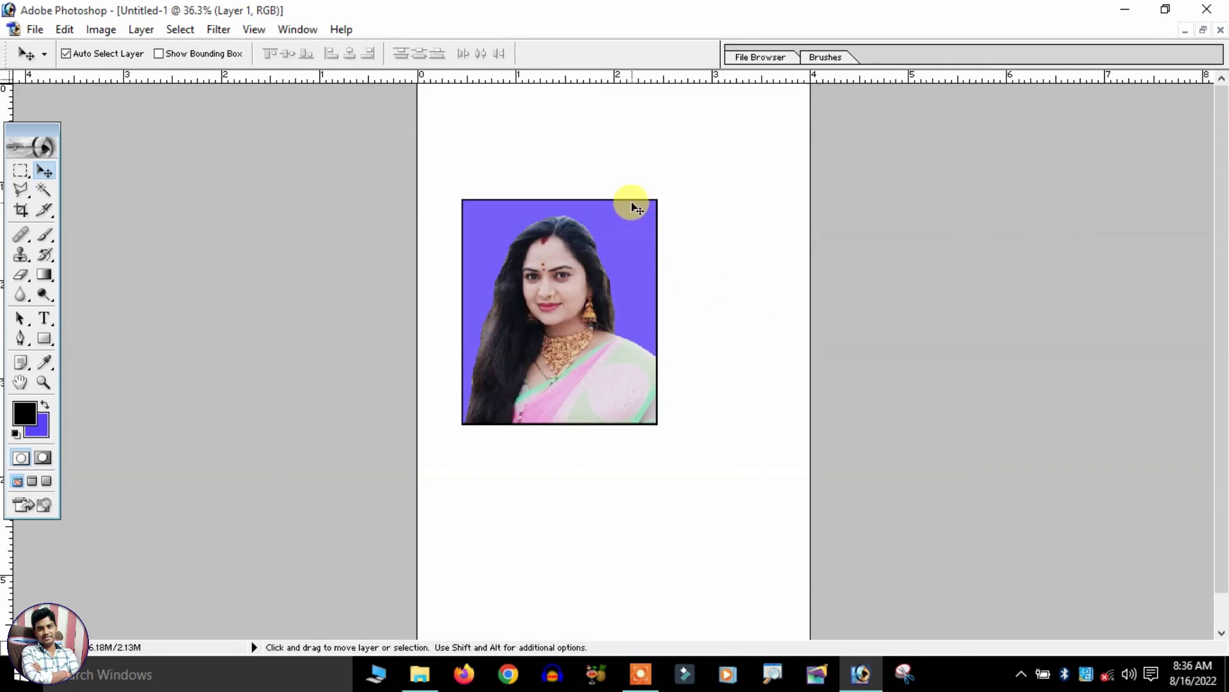
- Scale the bordered portrait to about 41% at the top-left and duplicate it into three copies
scroll(634, 203, up, 1)
scroll(448, 358, down, 1)
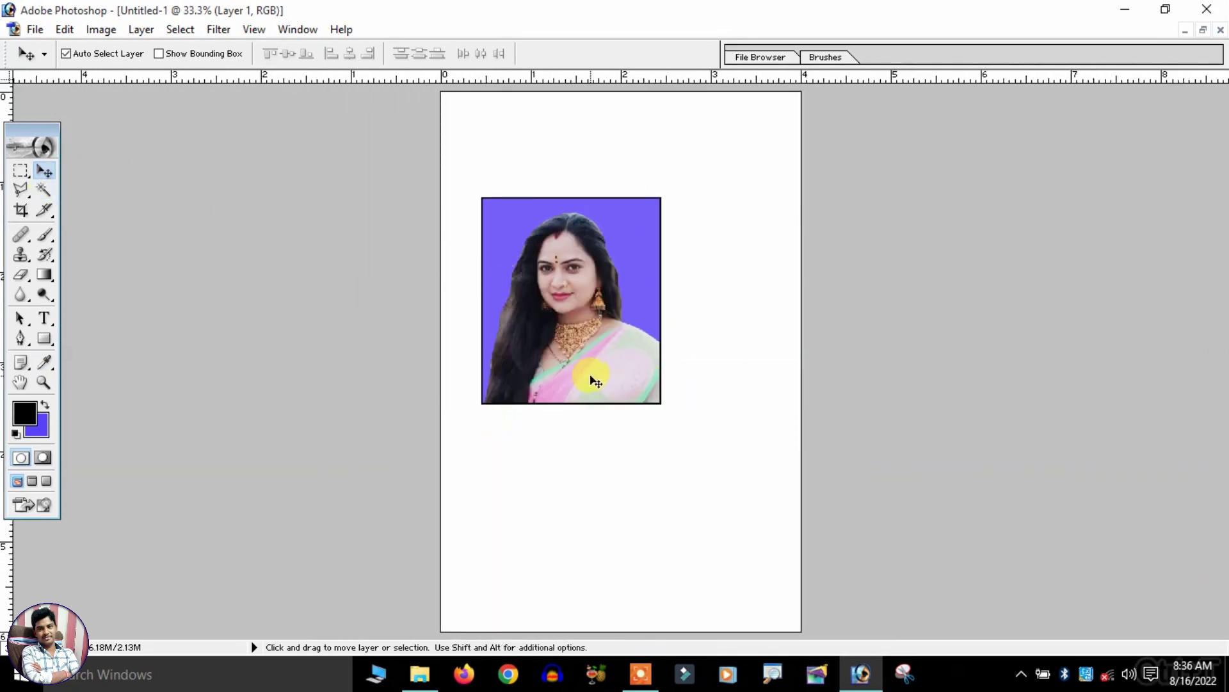
key(ctrl+t)
drag(660, 403, 555, 280)
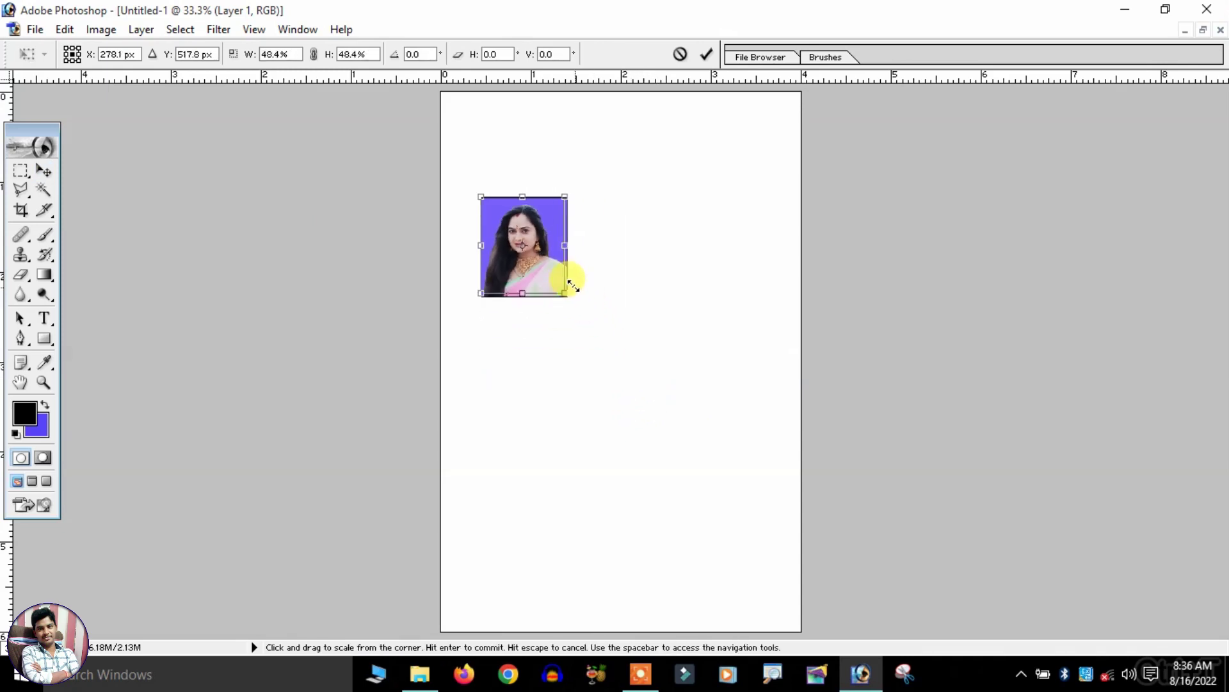
drag(531, 220, 513, 130)
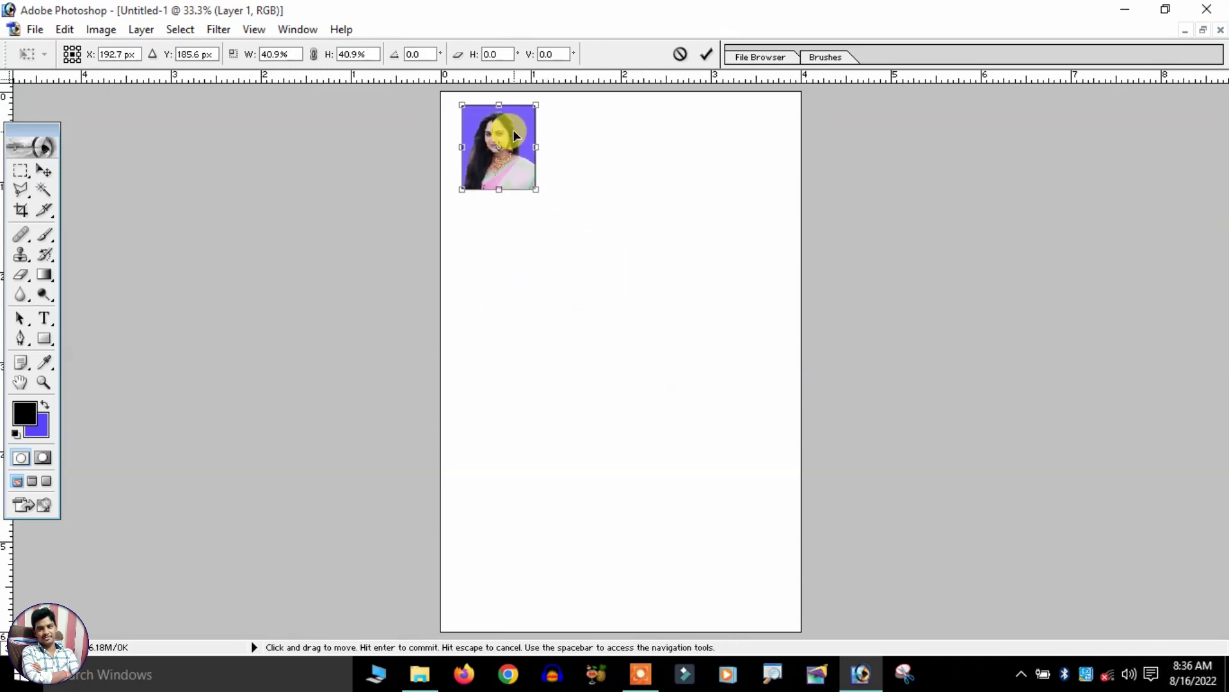
key(Return)
key(ctrl+plus)
key(ctrl+plus)
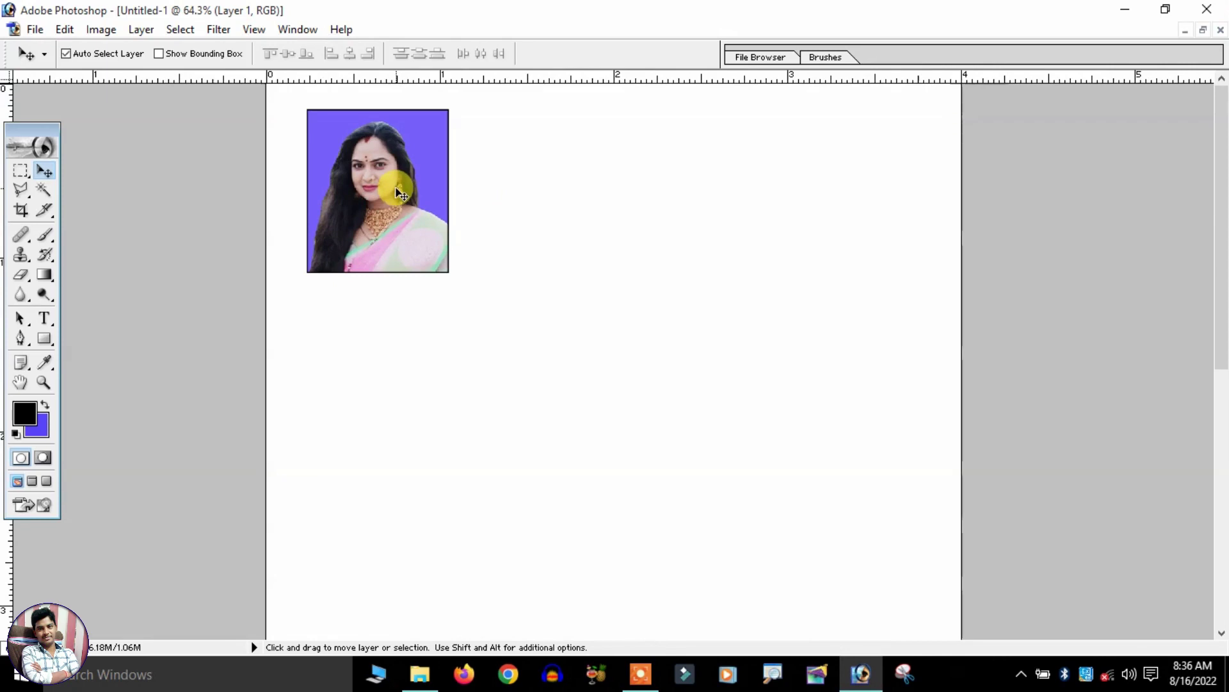
drag(397, 191, 679, 201)
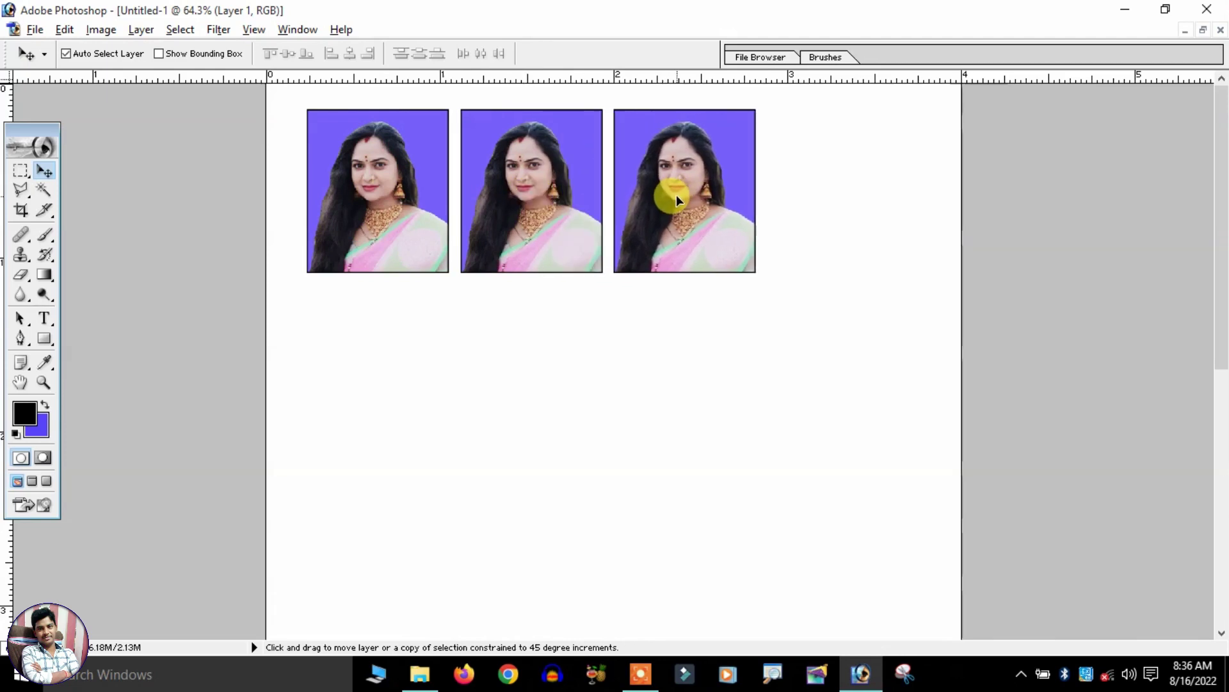
- Place the third photo beside the others and link both copy layers to Layer 1
click(393, 201)
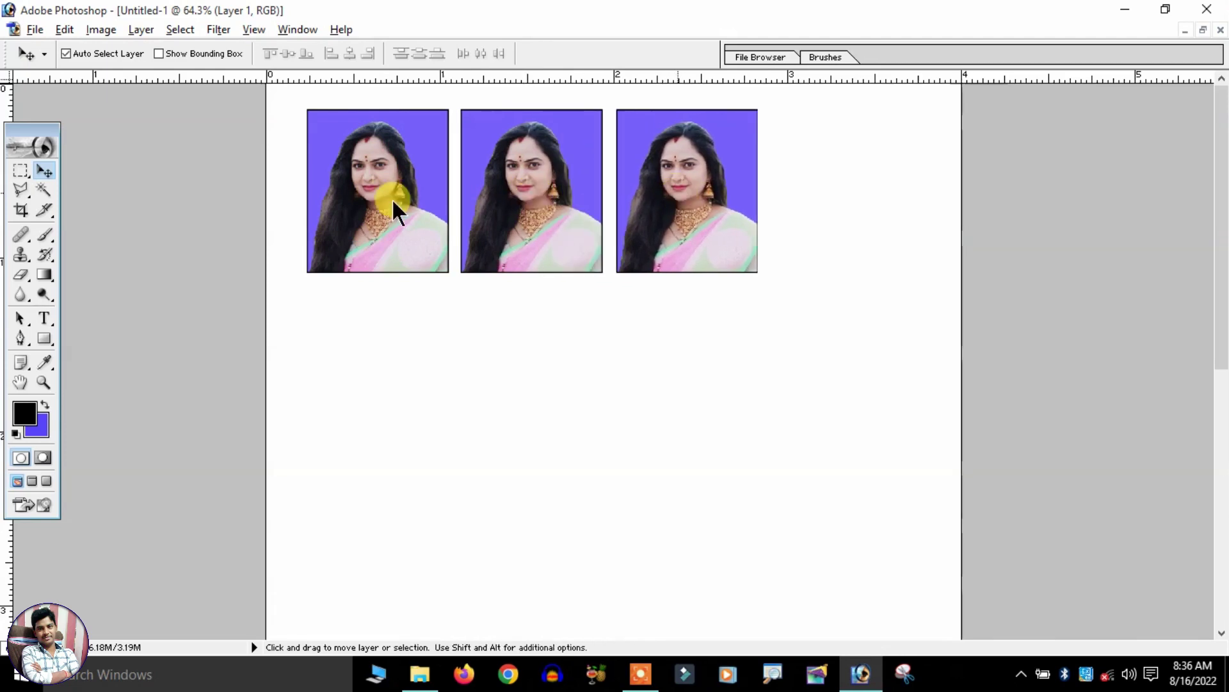
click(311, 32)
click(340, 342)
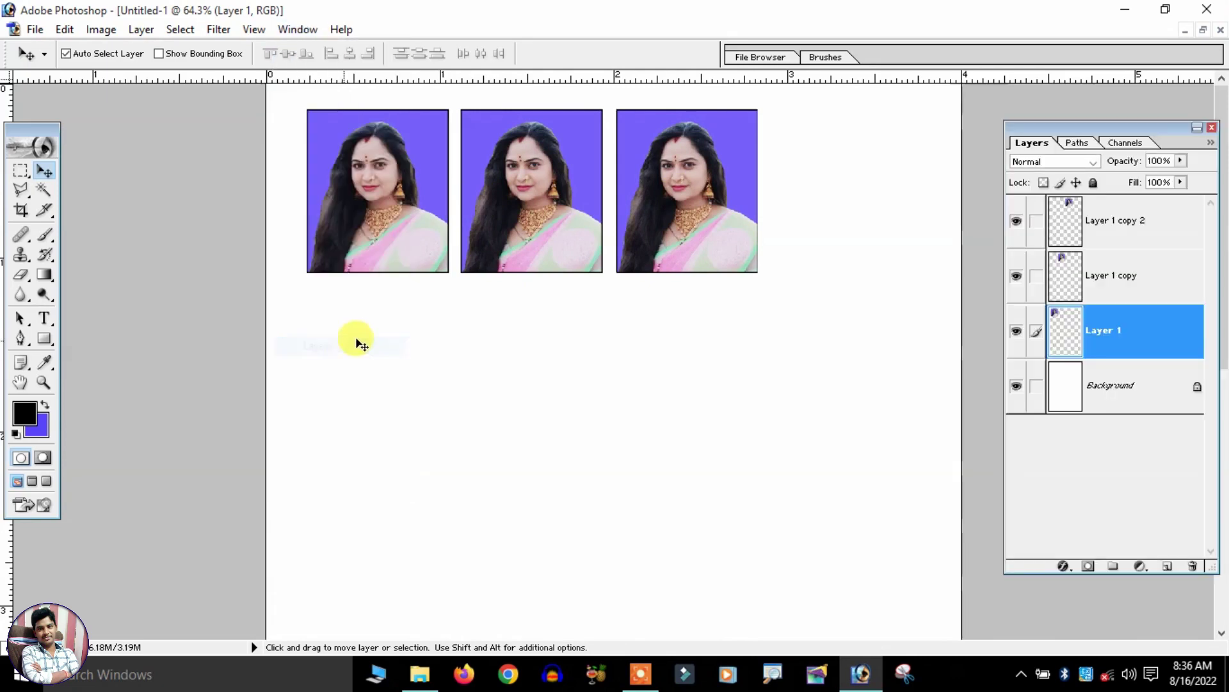
click(1036, 221)
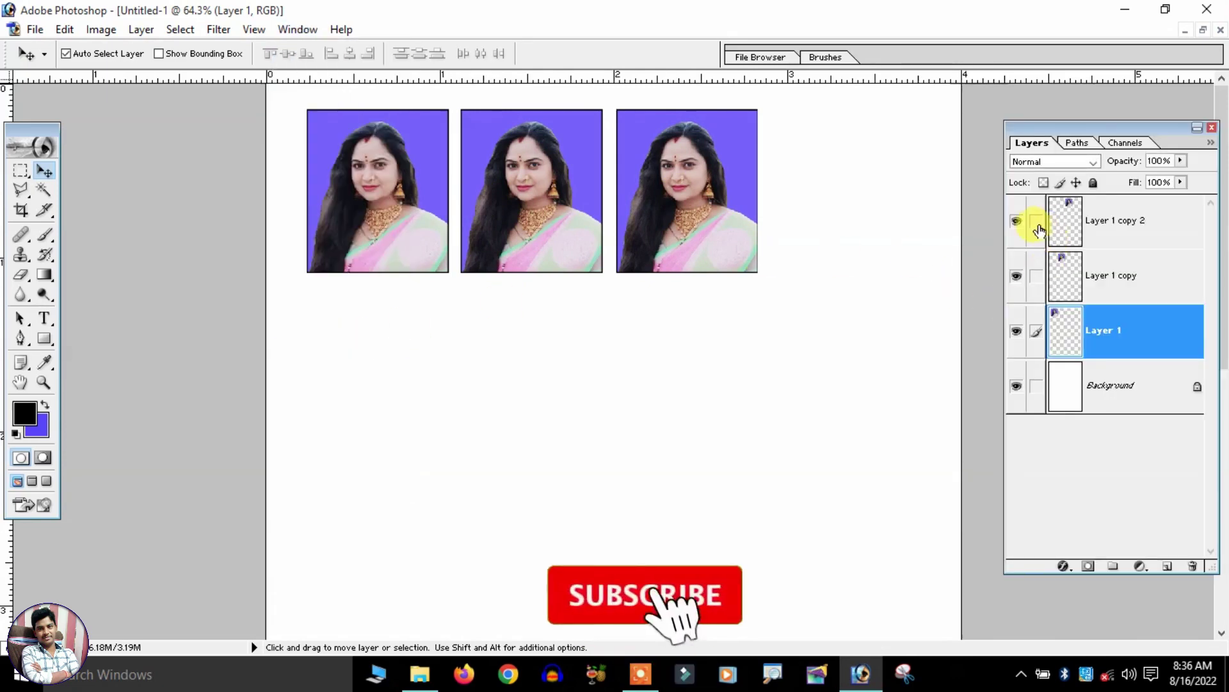
click(1032, 288)
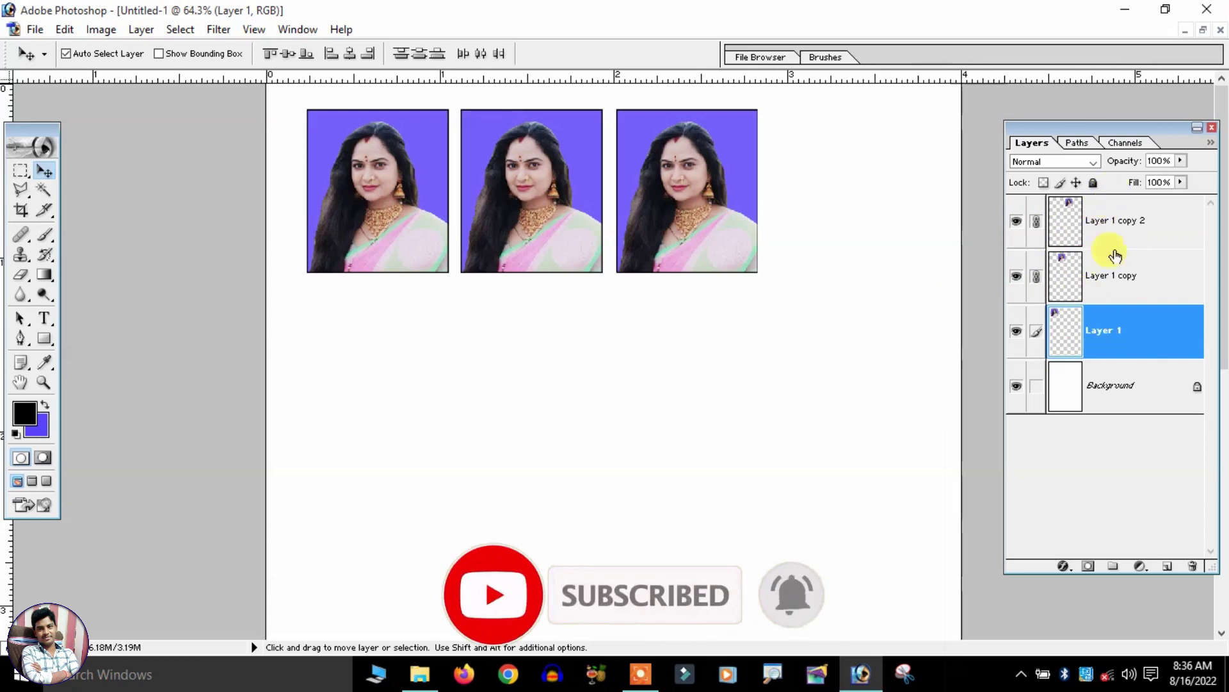
- Scale the linked photo row to about 142% to span the page width, then merge it into one layer
key(ctrl+t)
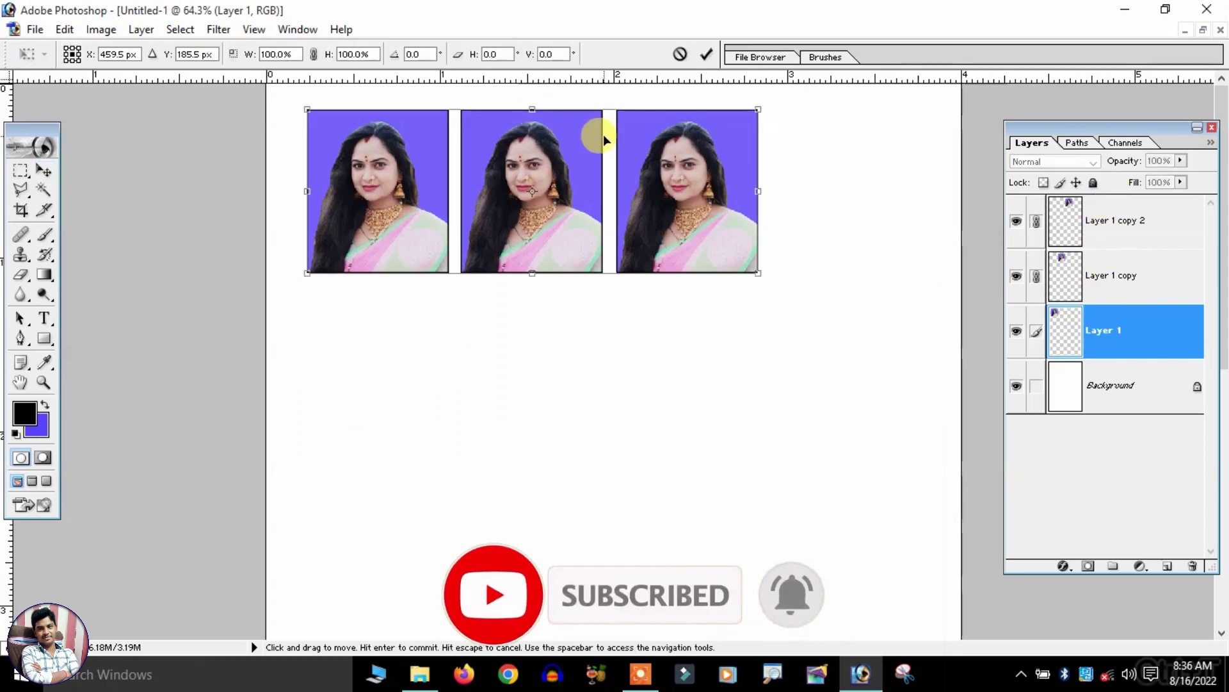
key(ctrl+minus)
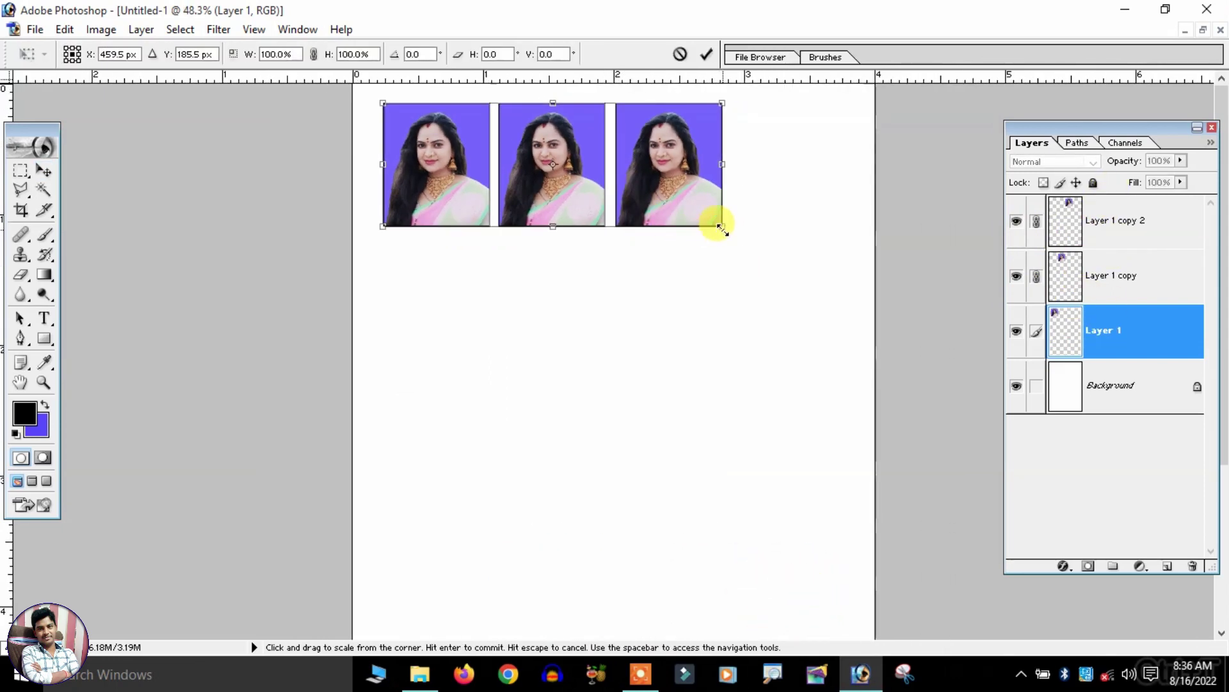
drag(723, 228, 828, 296)
key(ctrl+minus)
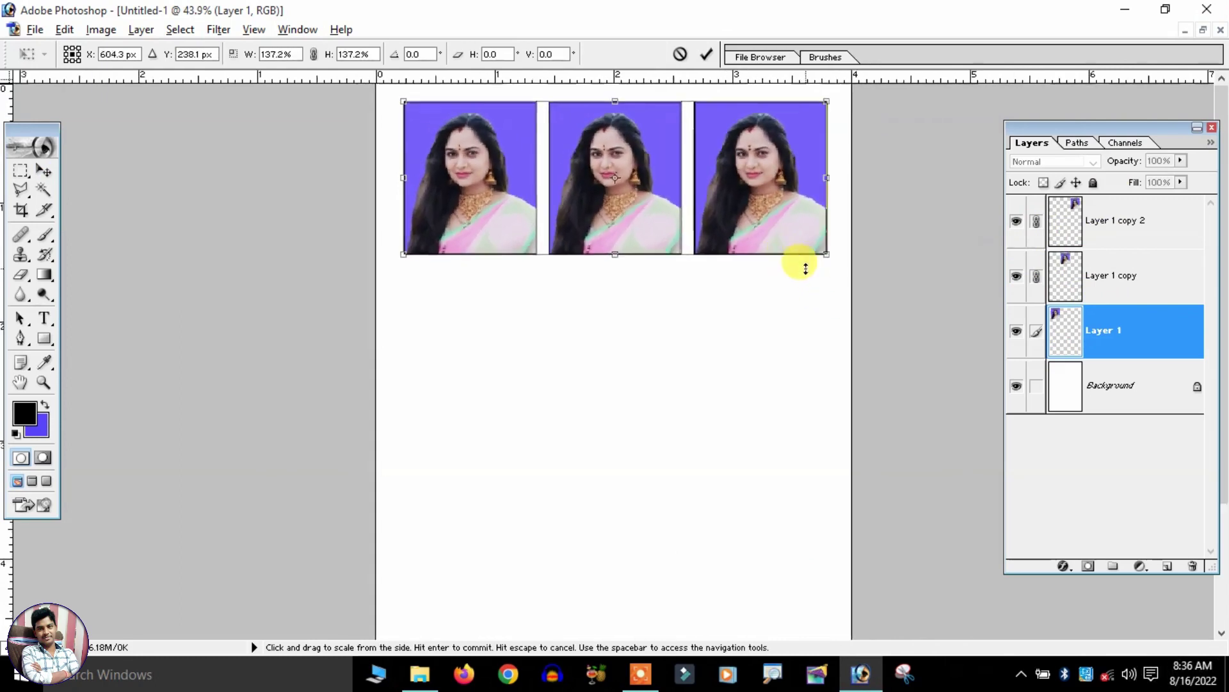
key(ctrl+minus)
drag(768, 231, 777, 231)
drag(502, 224, 497, 223)
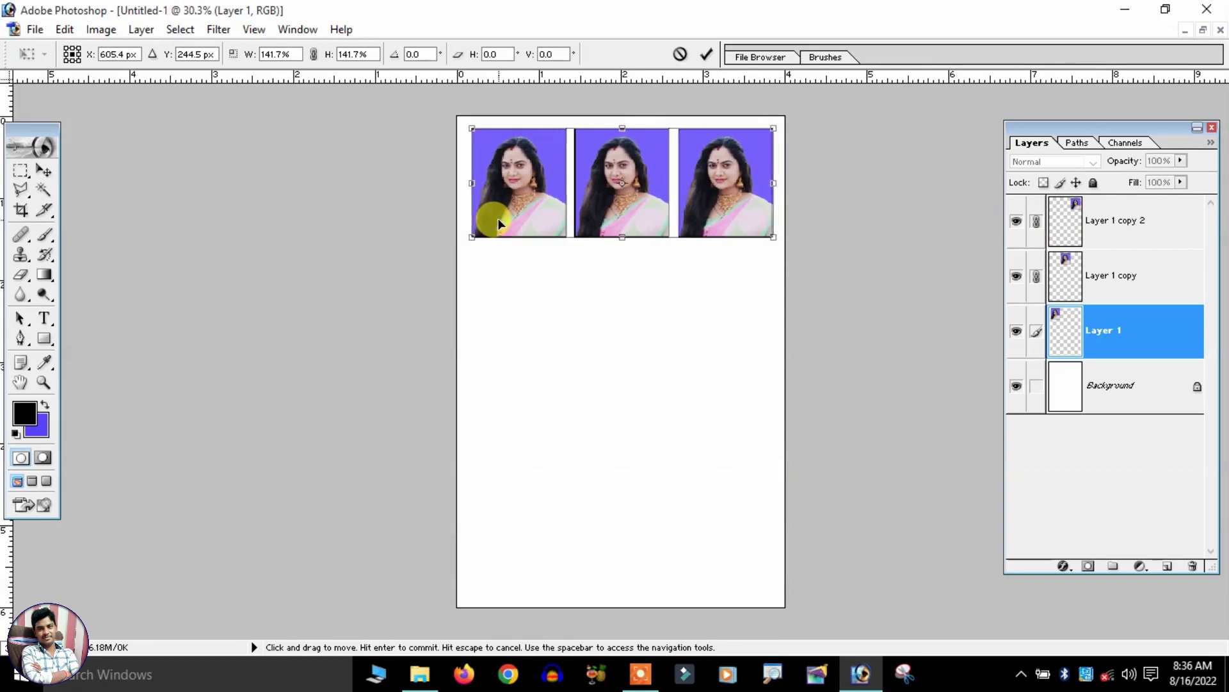
key(Return)
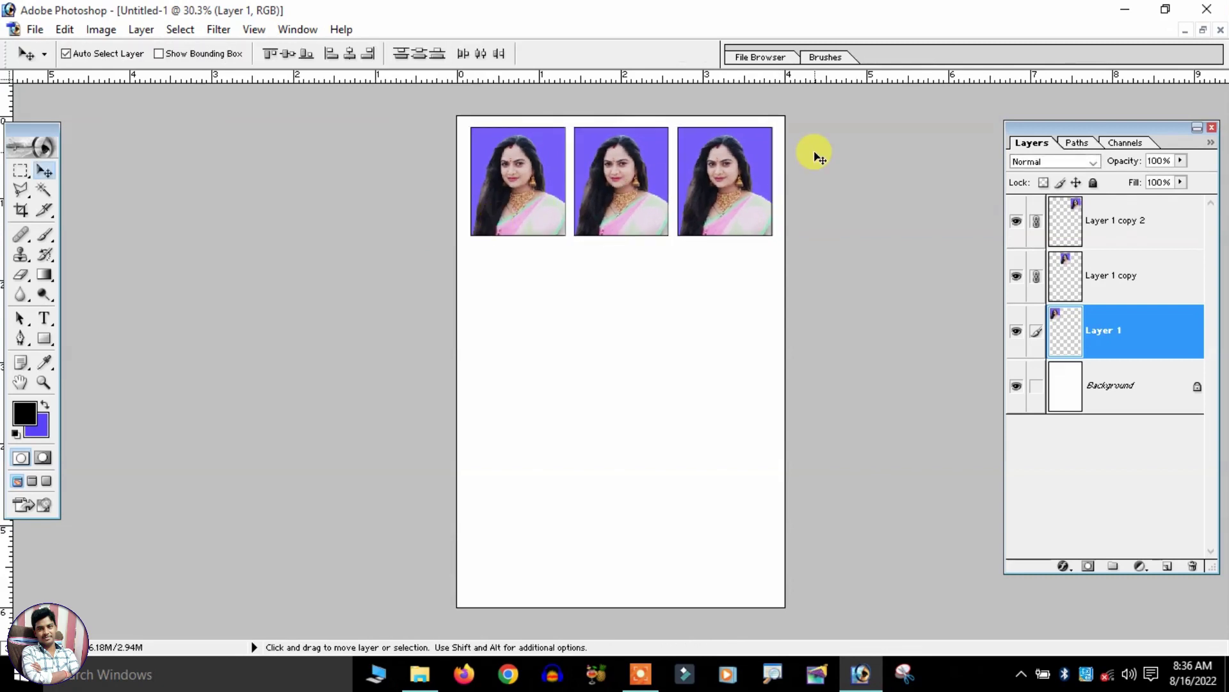
key(ctrl+e)
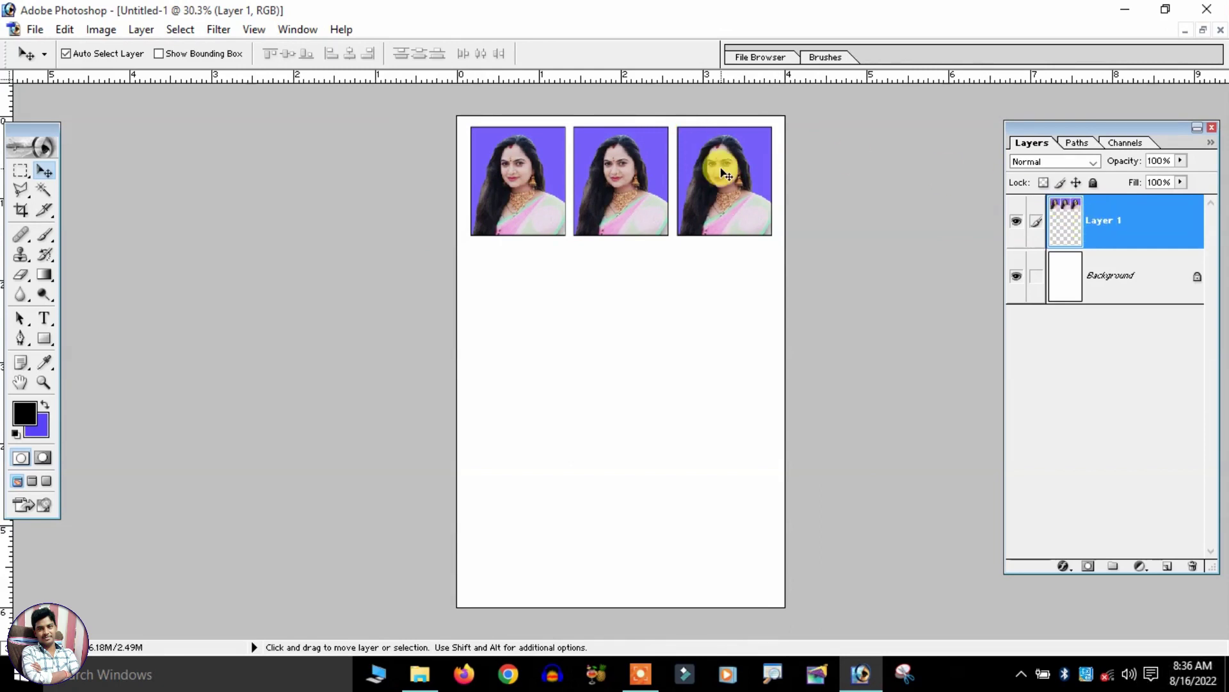
key(shift)
- Duplicate the photo row into four aligned rows, link all row layers, and restore the document window
drag(721, 172, 731, 522)
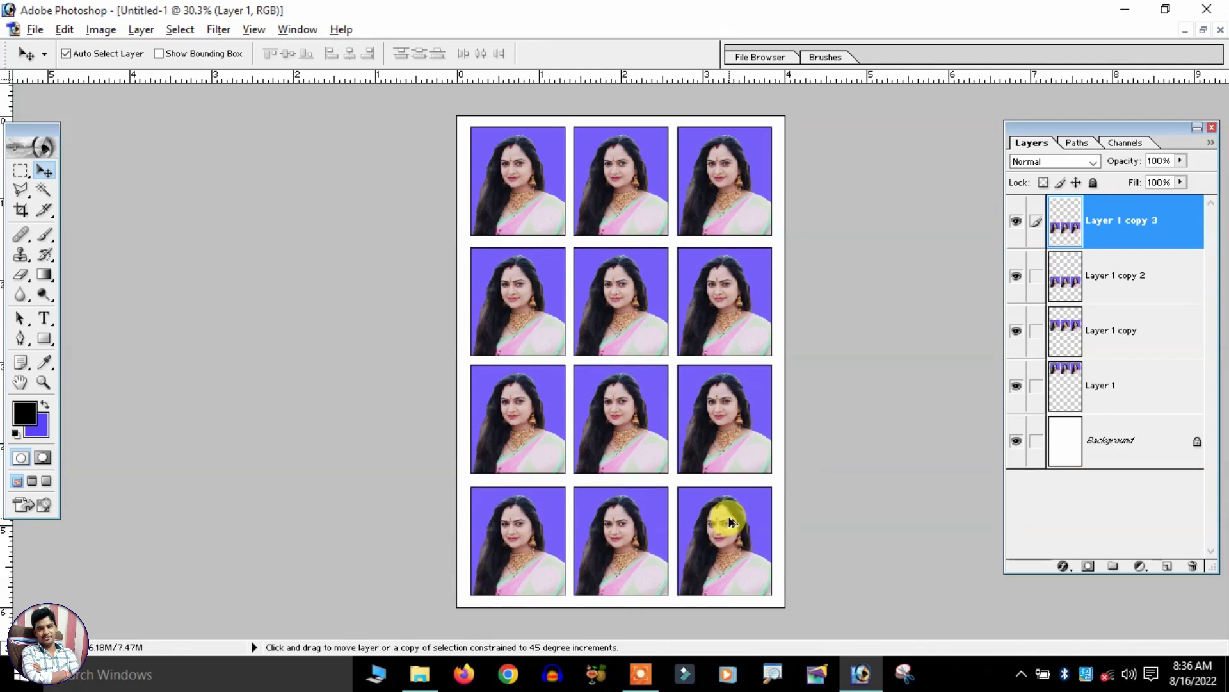
drag(735, 420, 738, 443)
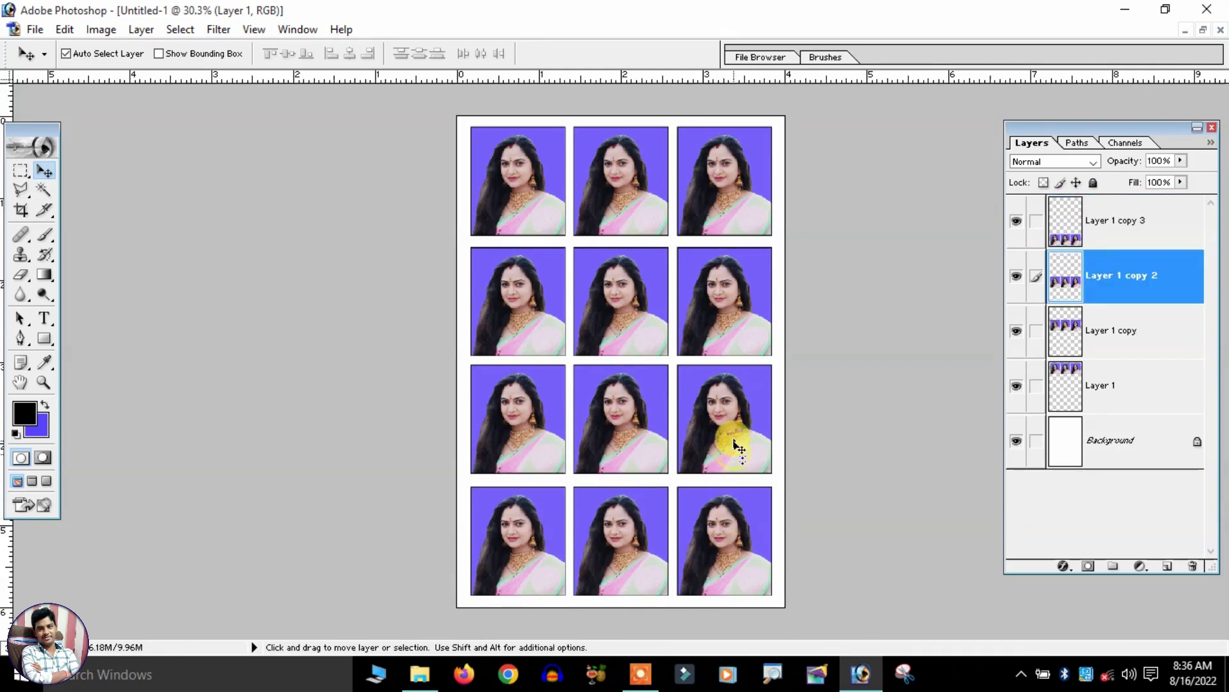
click(728, 324)
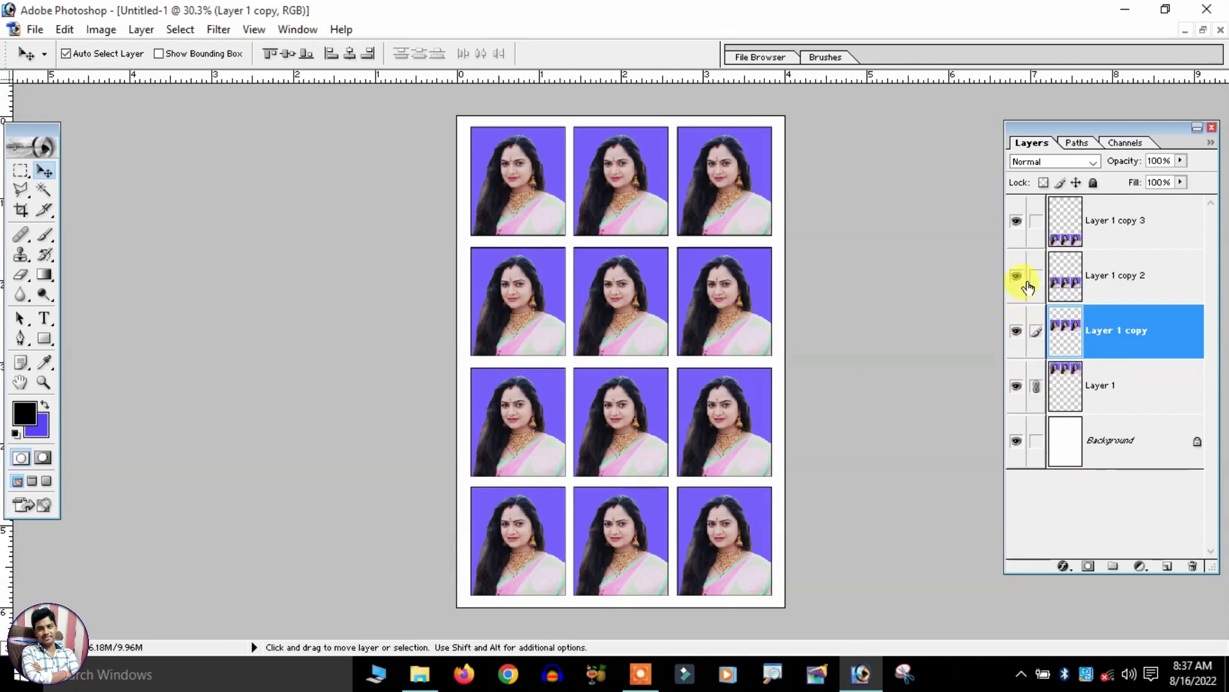
click(1036, 224)
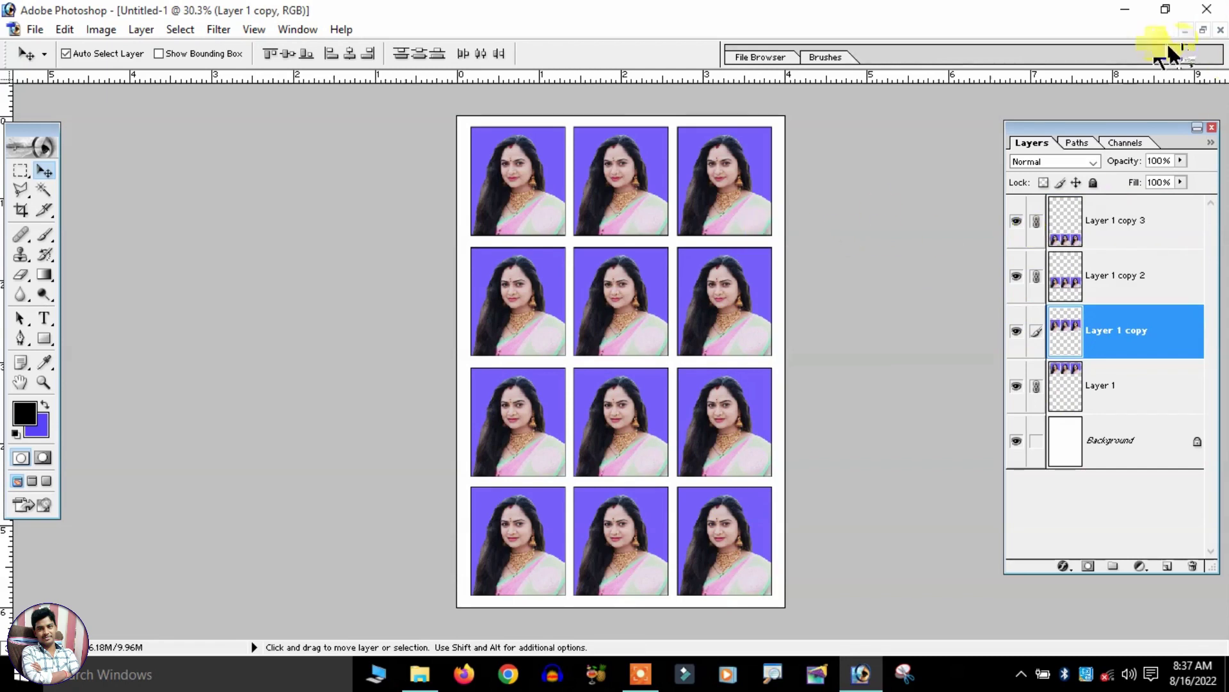
click(1202, 31)
- Fit the passport sheet and the original photo to their windows with Ctrl+0
key(ctrl+0)
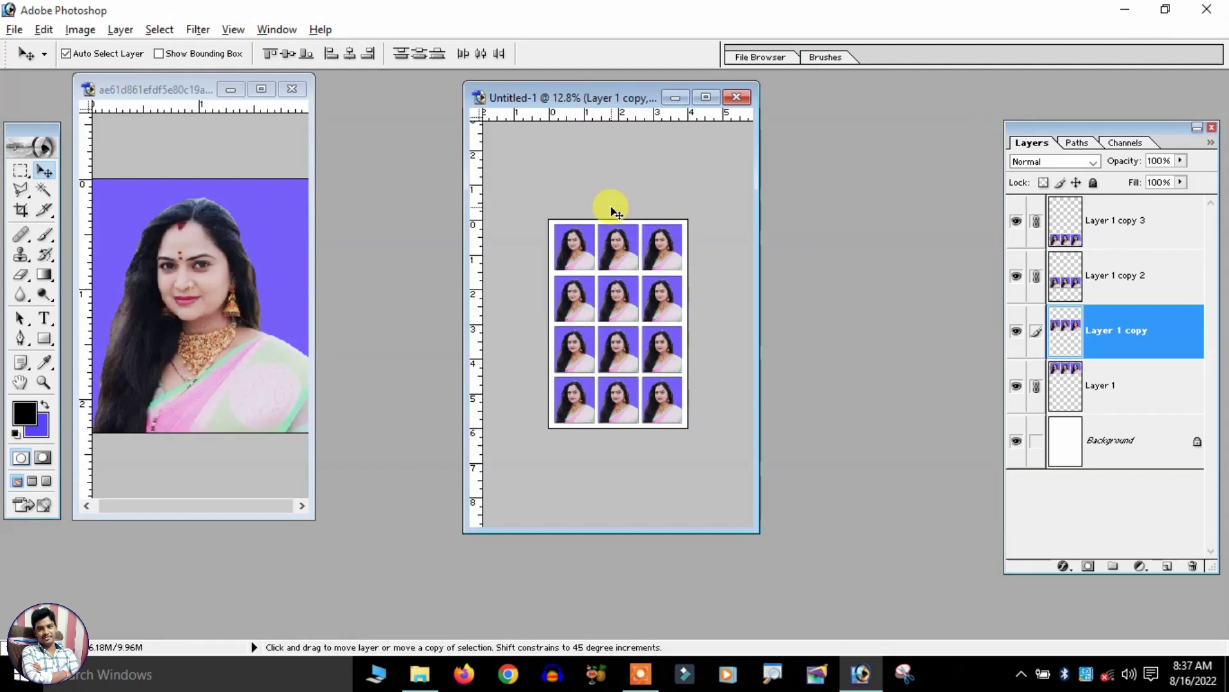
click(221, 144)
key(ctrl+0)
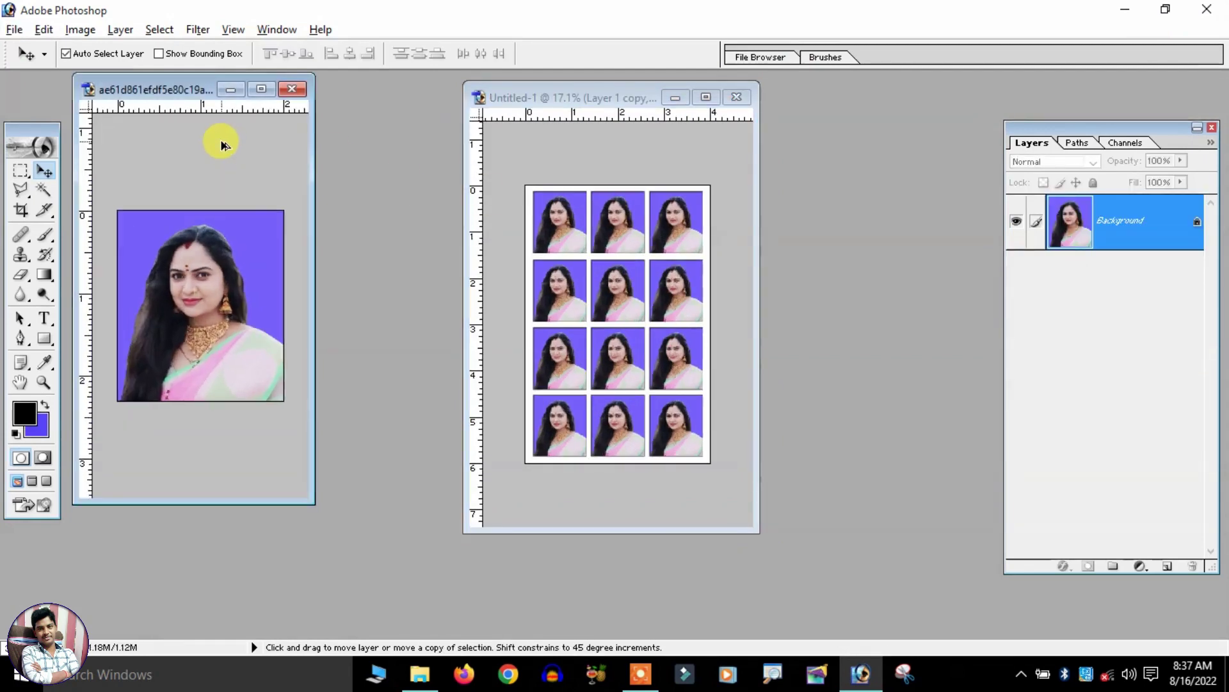
key(ctrl+plus)
click(573, 171)
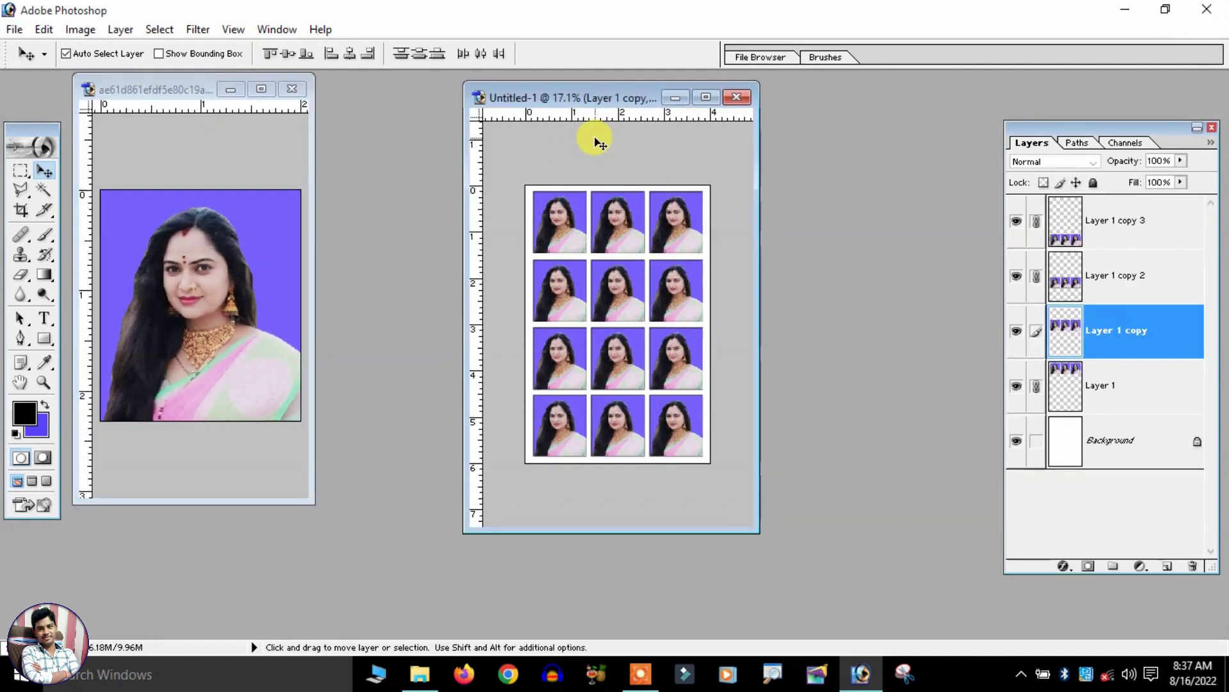
key(ctrl+0)
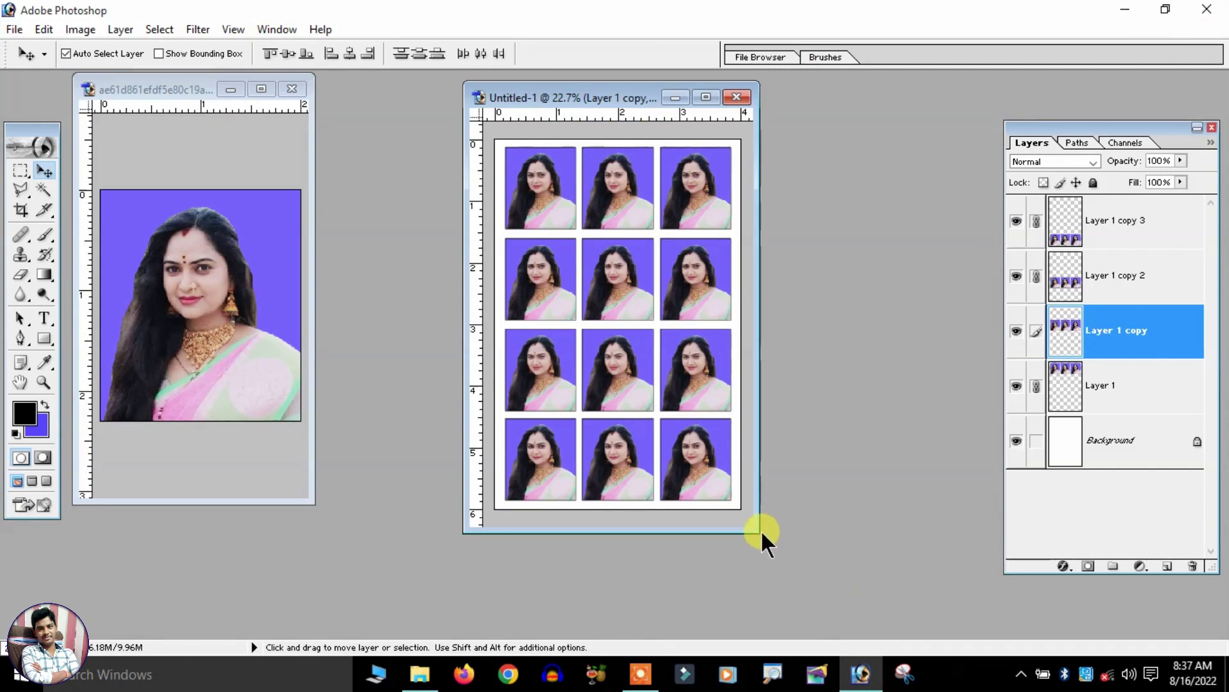
- Enlarge both document windows side by side and refit each image to fill its window
drag(760, 529, 819, 632)
key(ctrl+0)
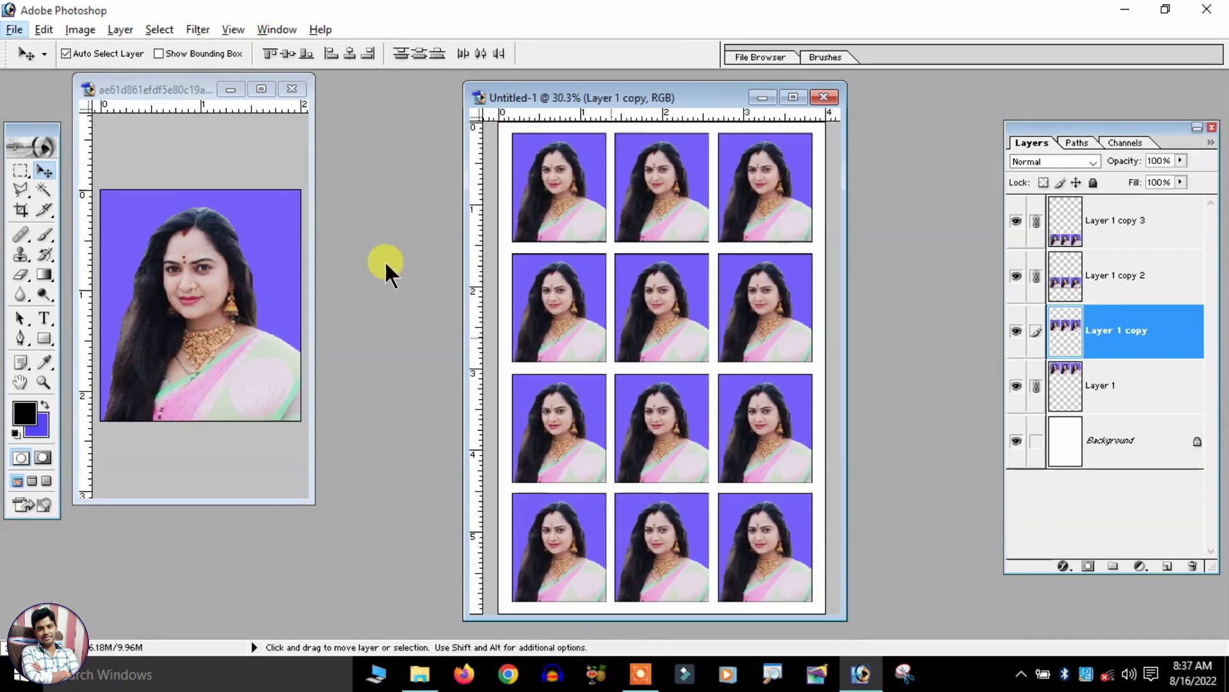
click(293, 488)
drag(308, 497, 403, 486)
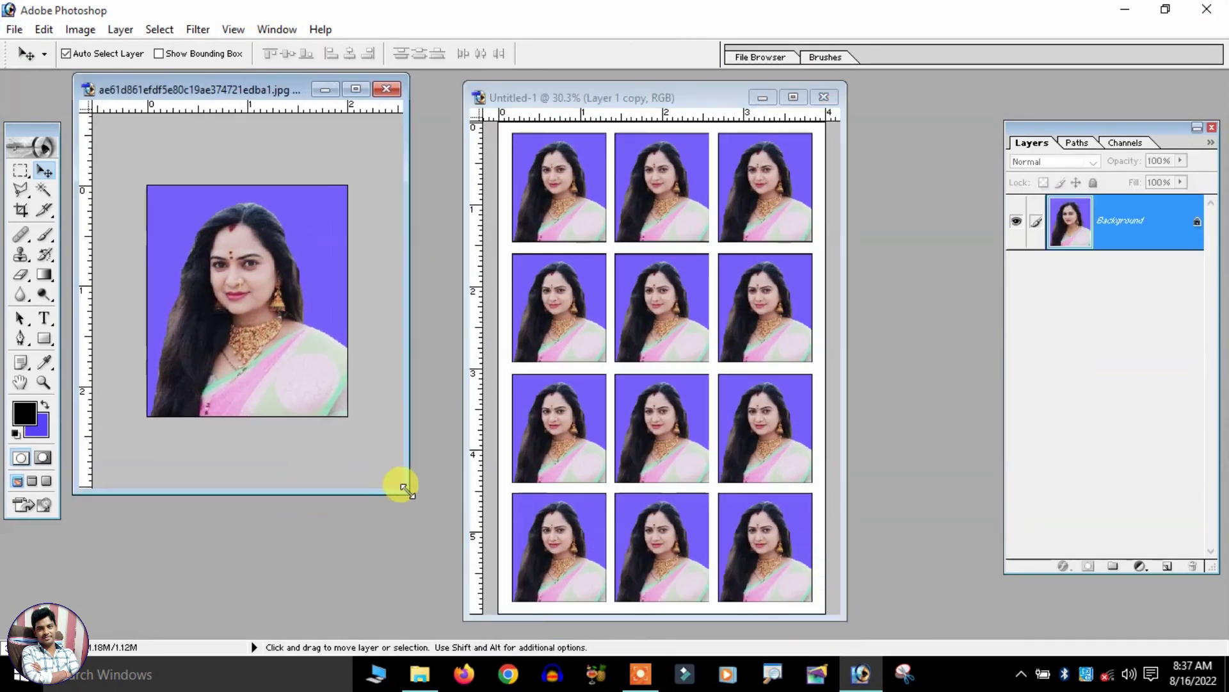
key(ctrl+0)
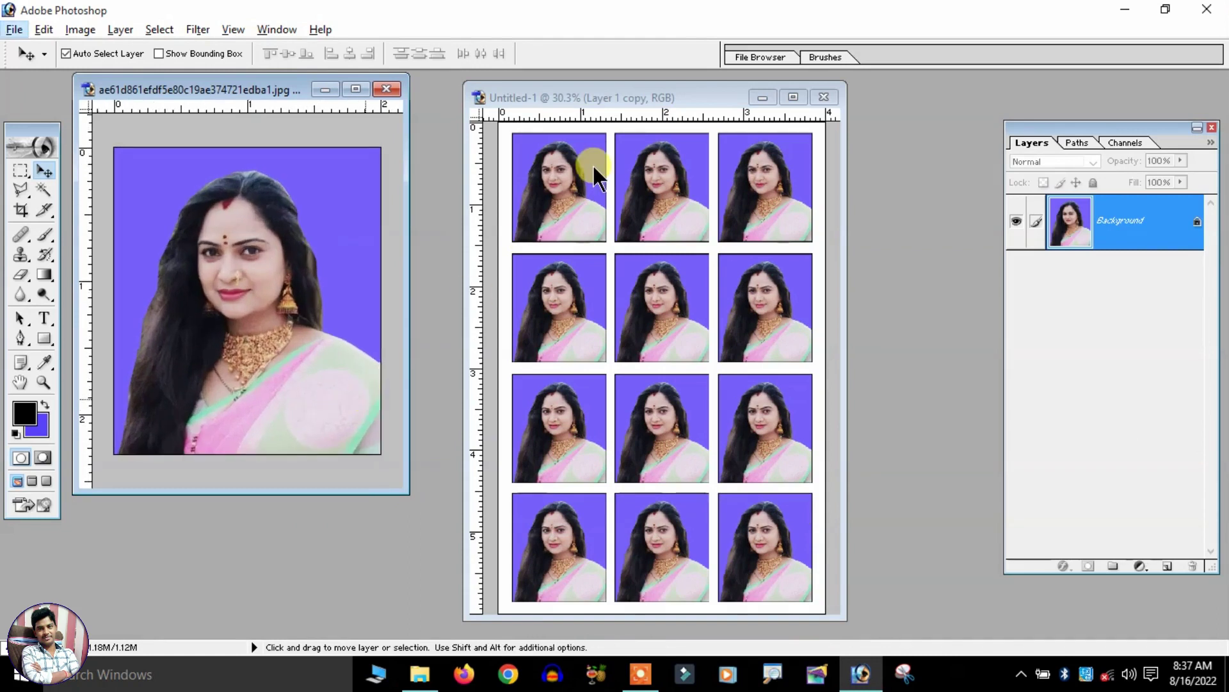
click(652, 102)
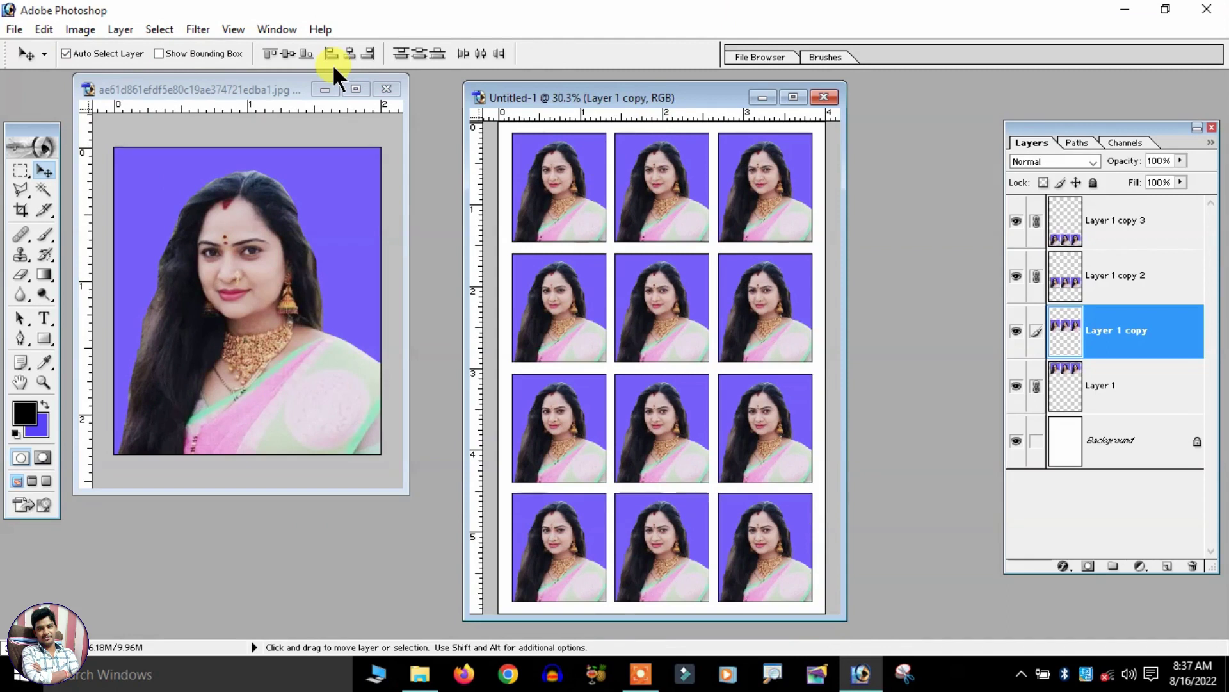
key(ctrl+p)
- Set the Page Setup paper size to A4 and enable Scale to Fit Media, giving 194.88%
click(858, 194)
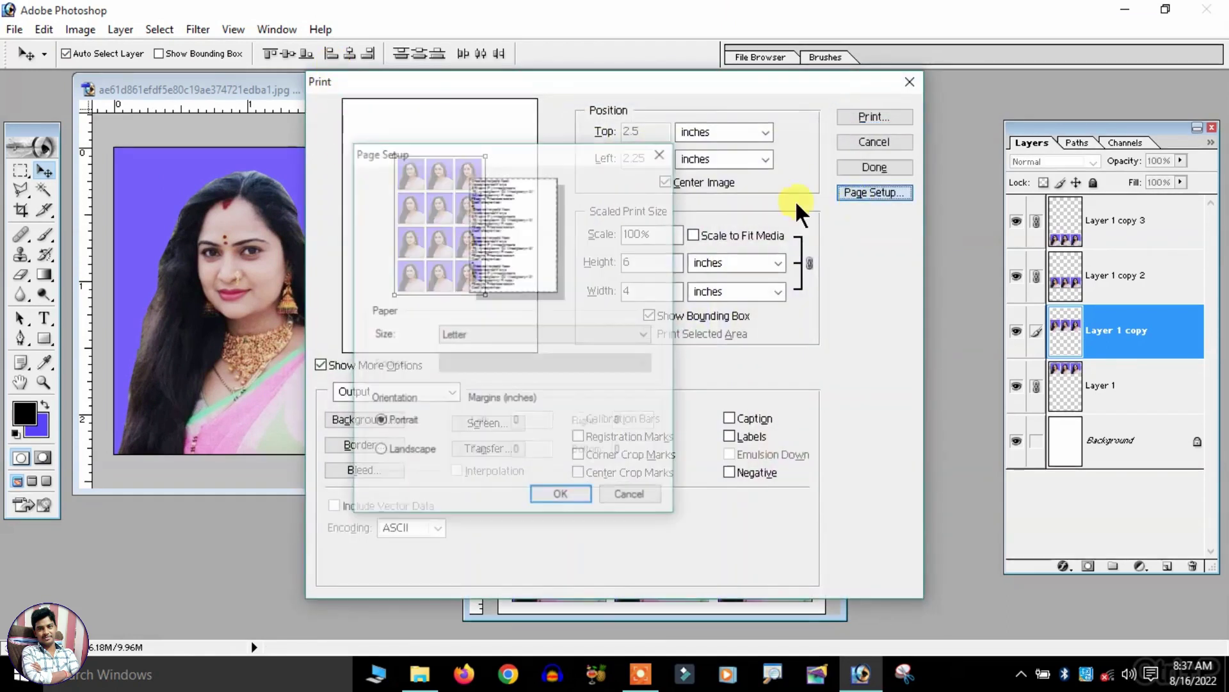
click(473, 333)
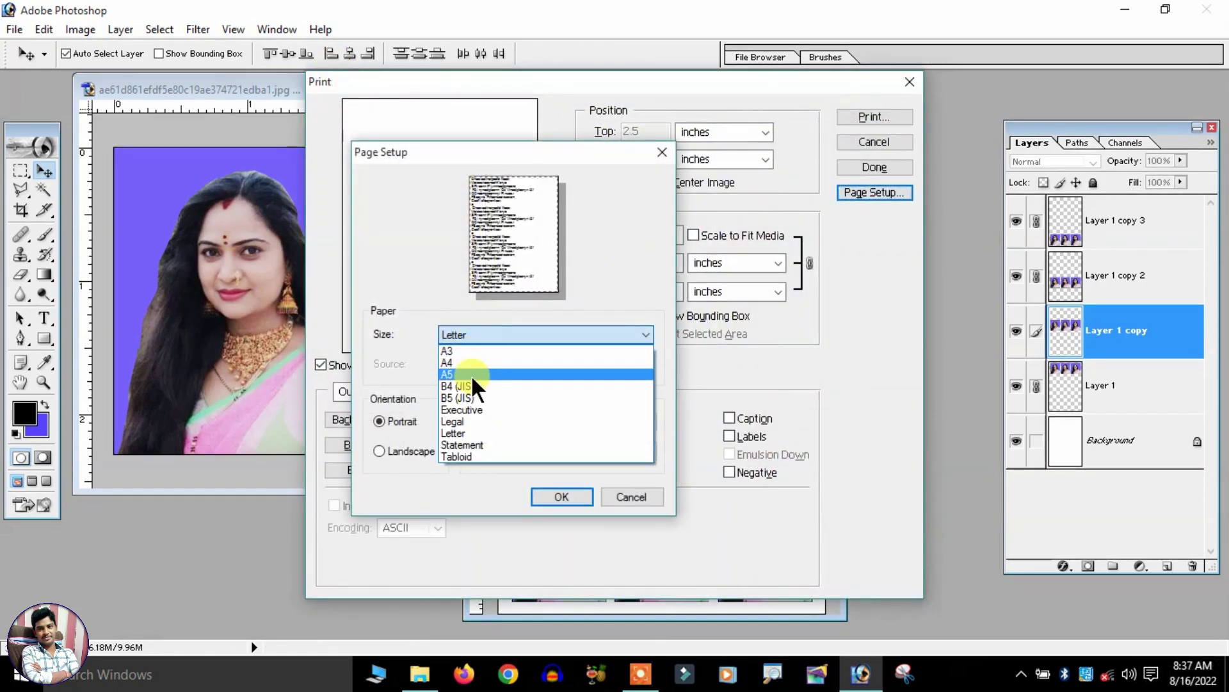
click(470, 421)
click(494, 336)
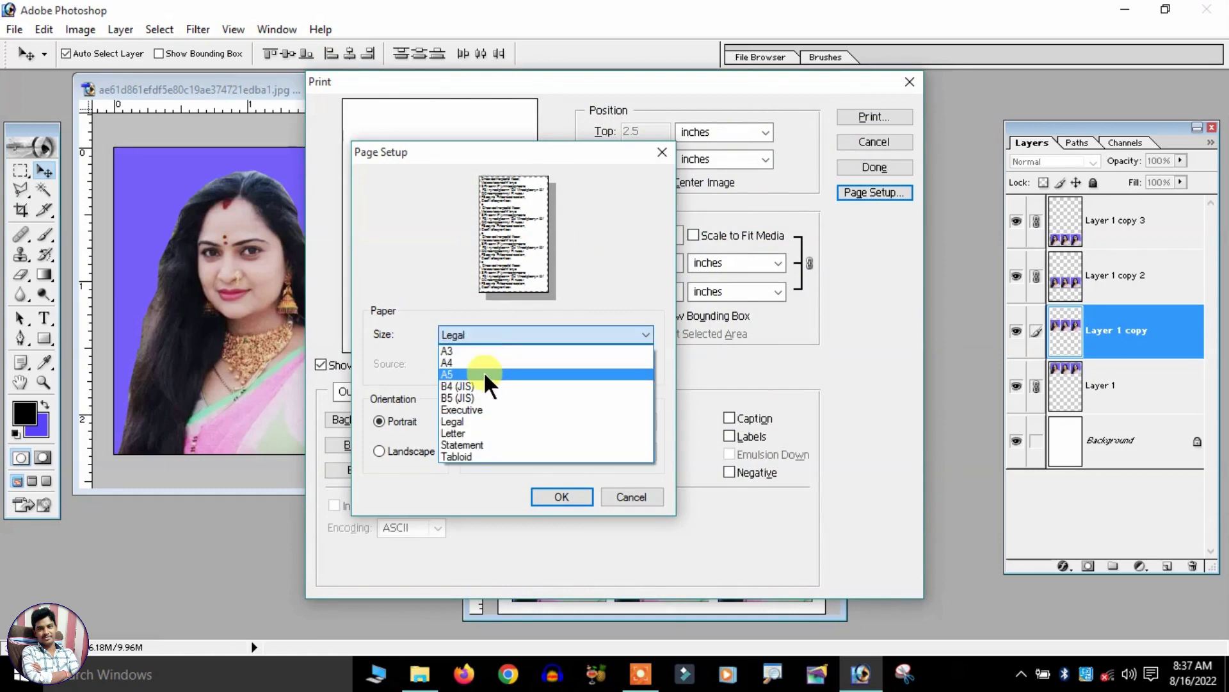
click(474, 362)
click(564, 497)
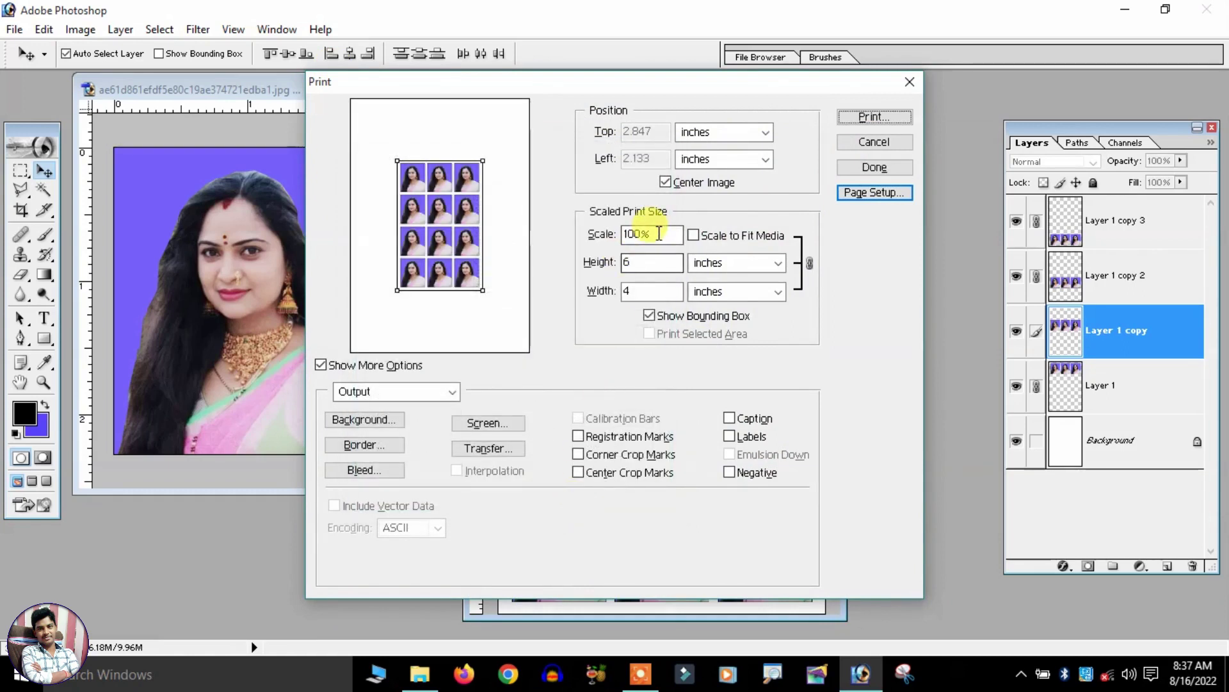
click(694, 236)
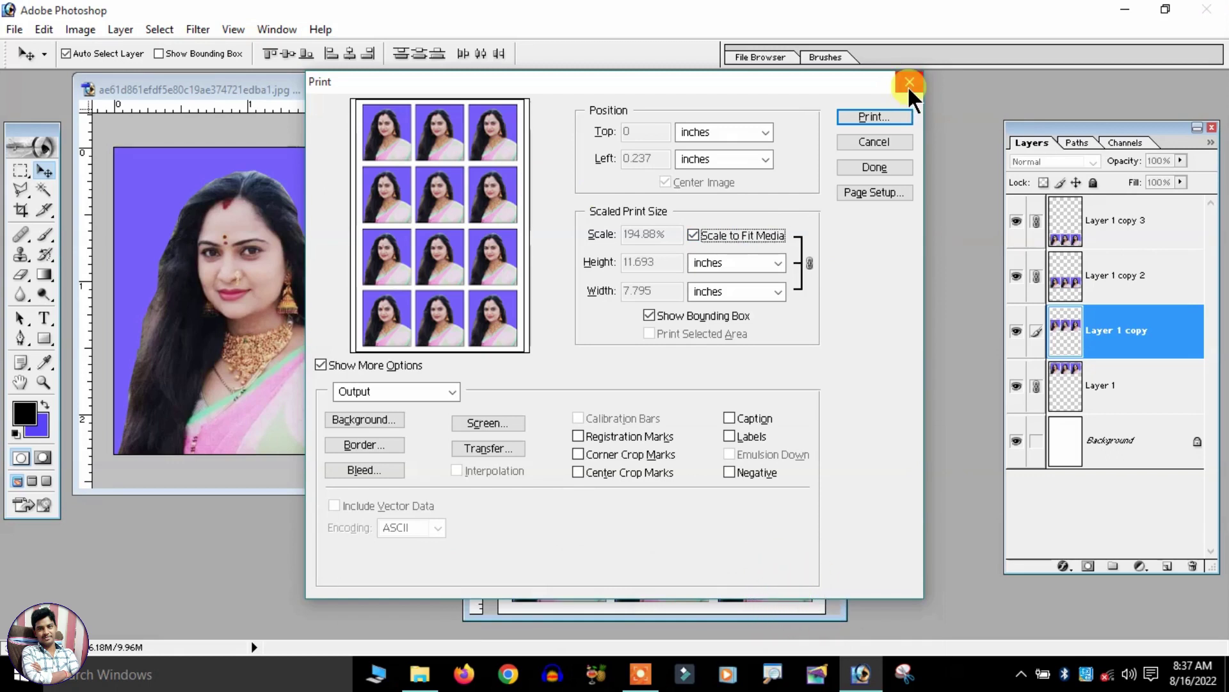
click(908, 83)
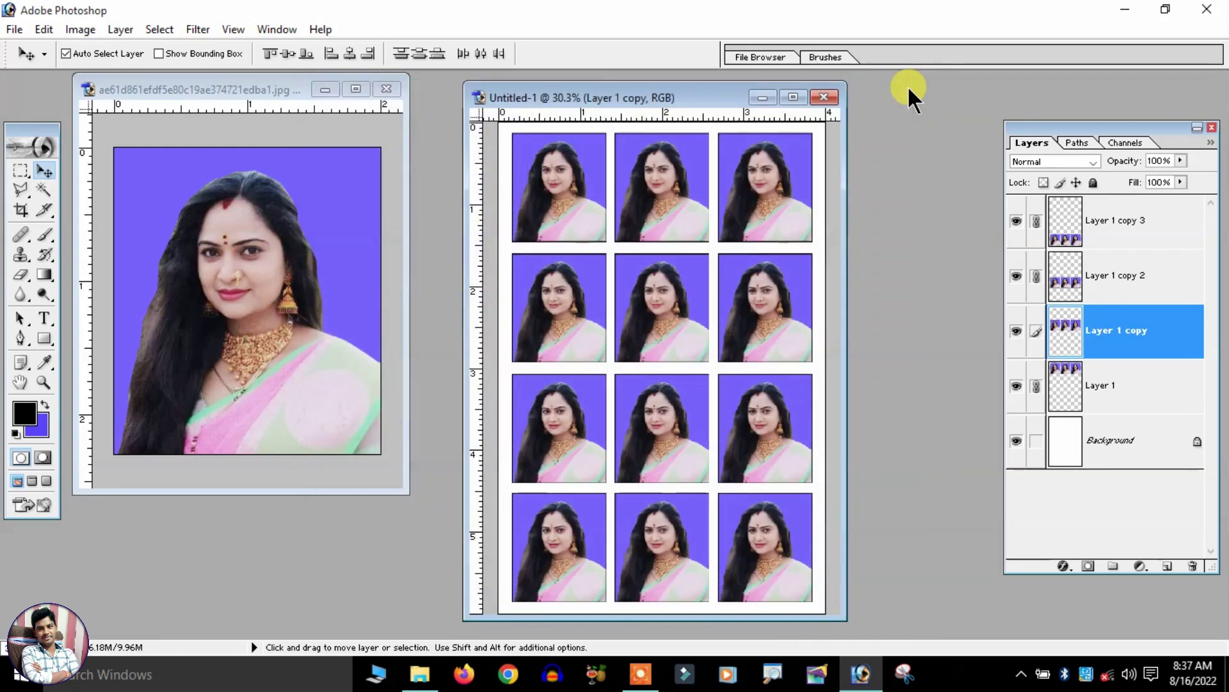